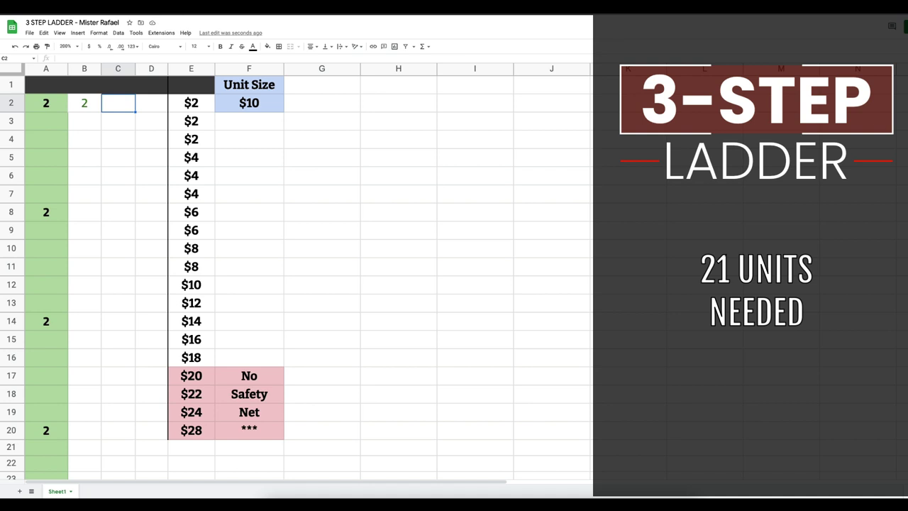
Step: Continue row 2 by entering 4 in cell C2 and 6 in cell D2
type("4")
key("Tab")
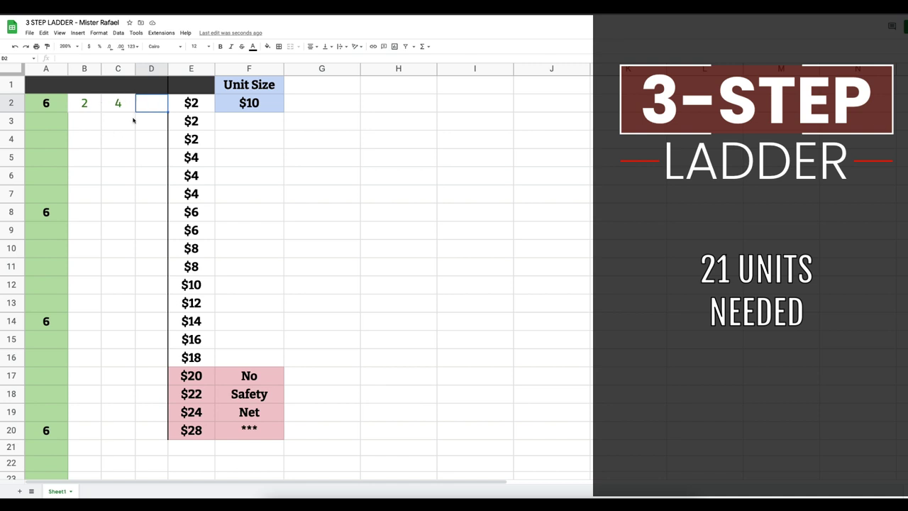
left_click(125, 105)
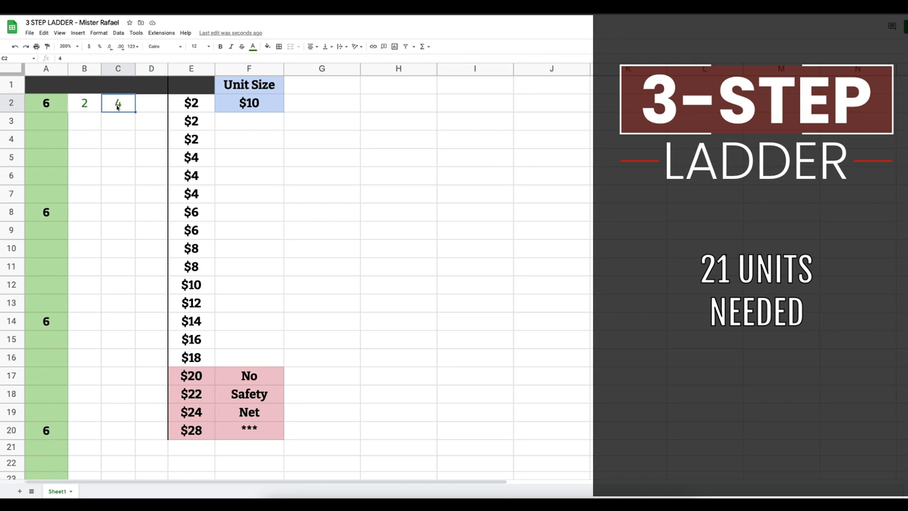
left_click(203, 106)
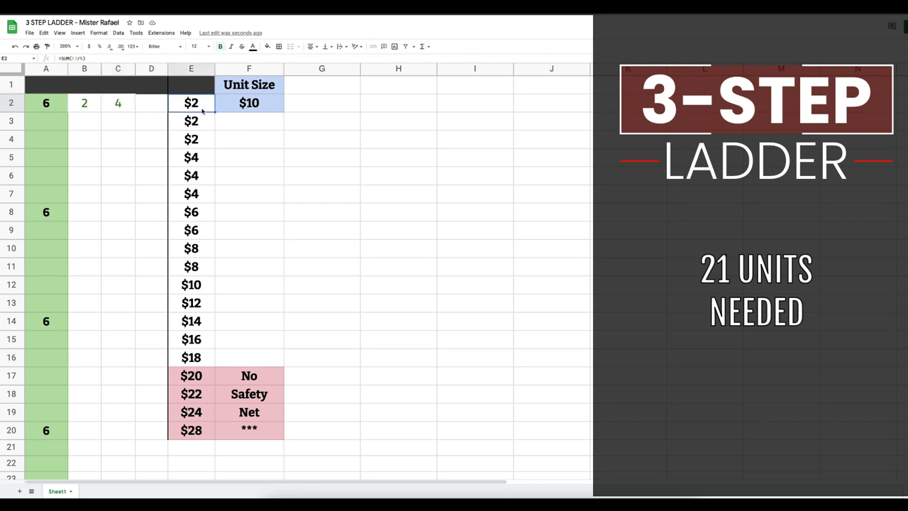
left_click(144, 106)
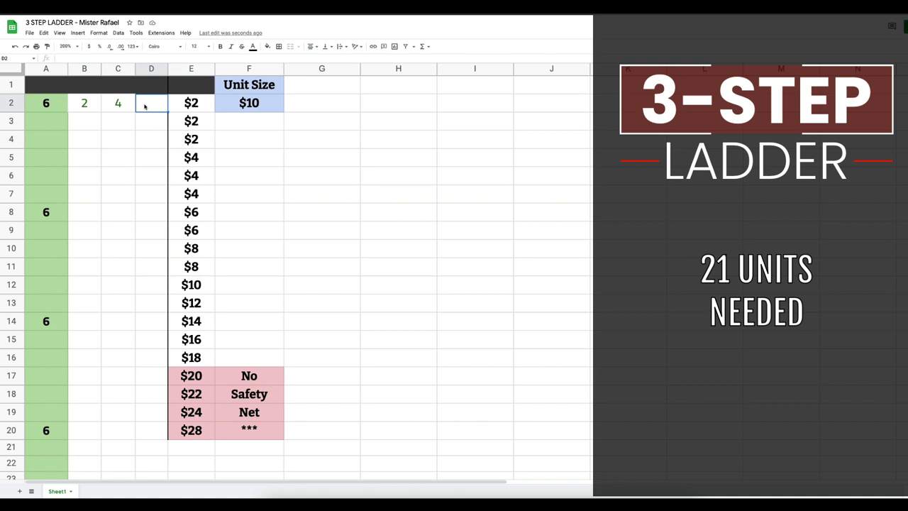
type("6")
key("Return")
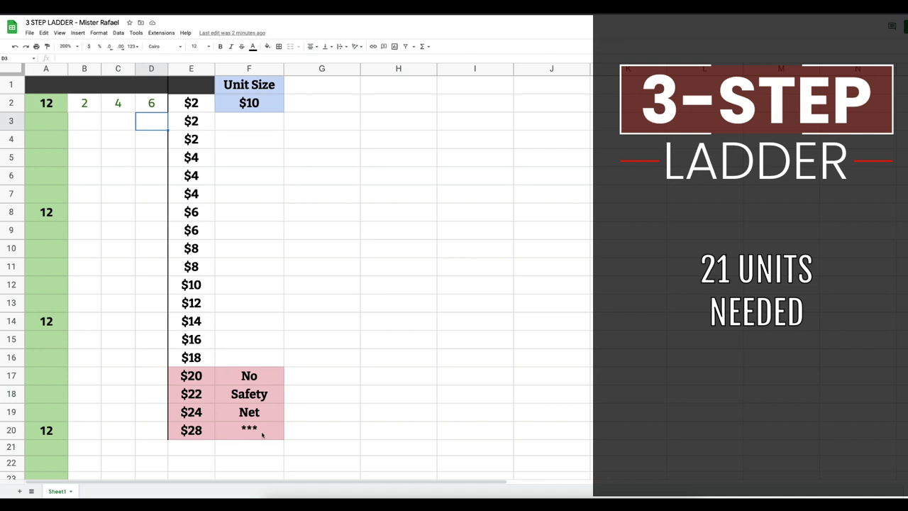
Step: Clear the row 2 entries in cells B2 through D2
left_click_drag(199, 108, 196, 359)
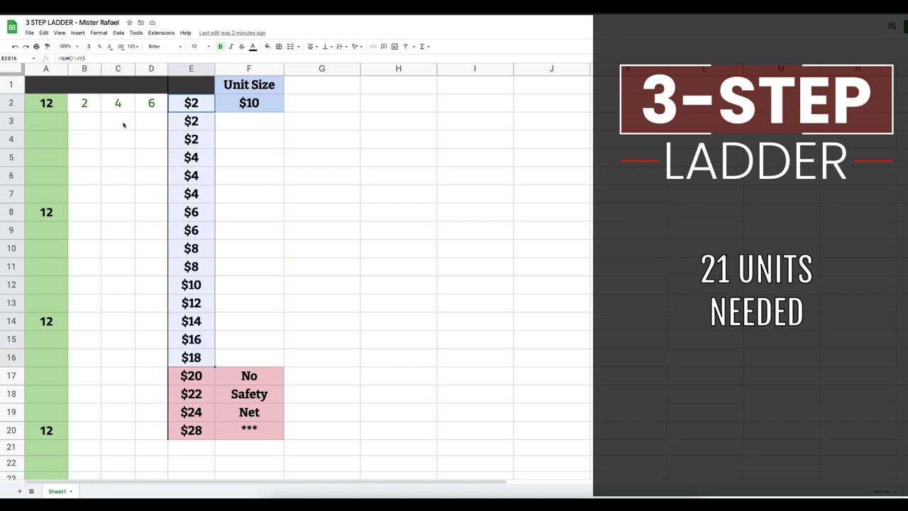
left_click_drag(149, 104, 91, 104)
key("Delete")
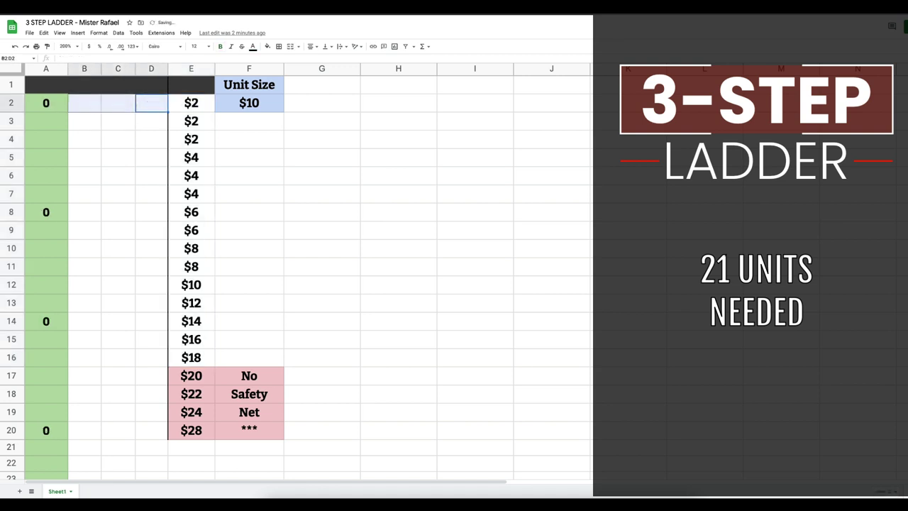
Step: Record two losses by entering -2 in both B2 and B3
left_click(87, 105)
type("-2")
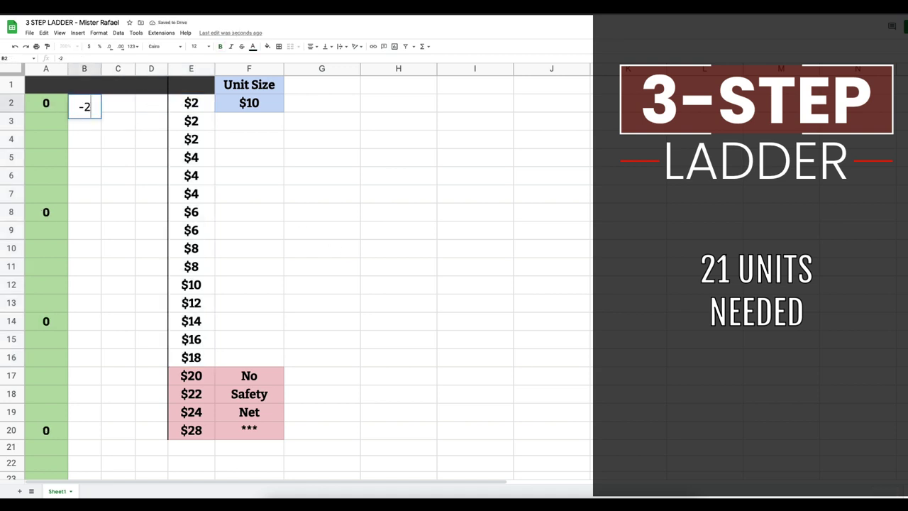
key("Return")
type("-2")
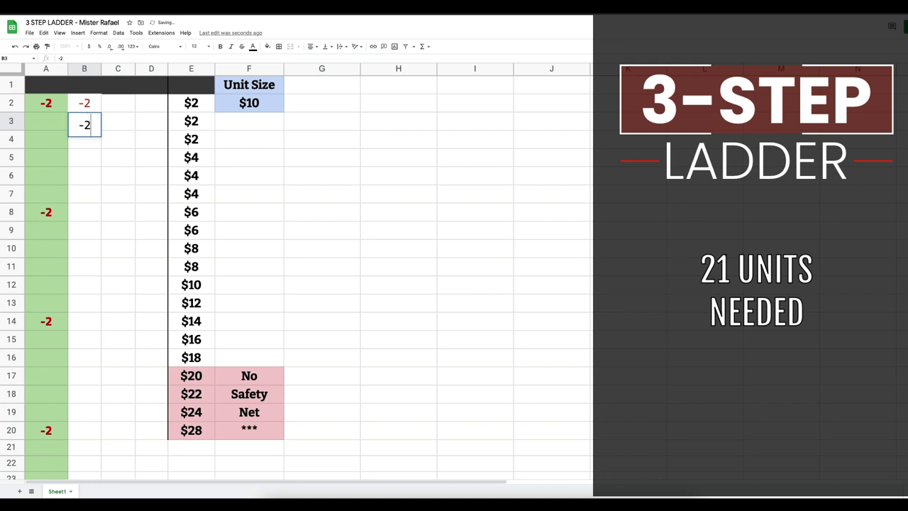
key("Return")
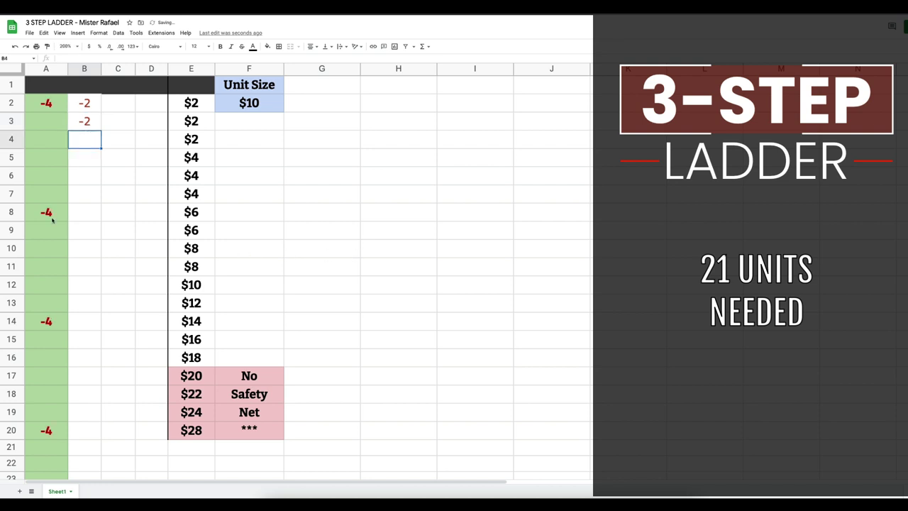
Step: Fill row 4 with 2 in B4, 4 in C4 and -6 in D4
type("2")
key("Tab")
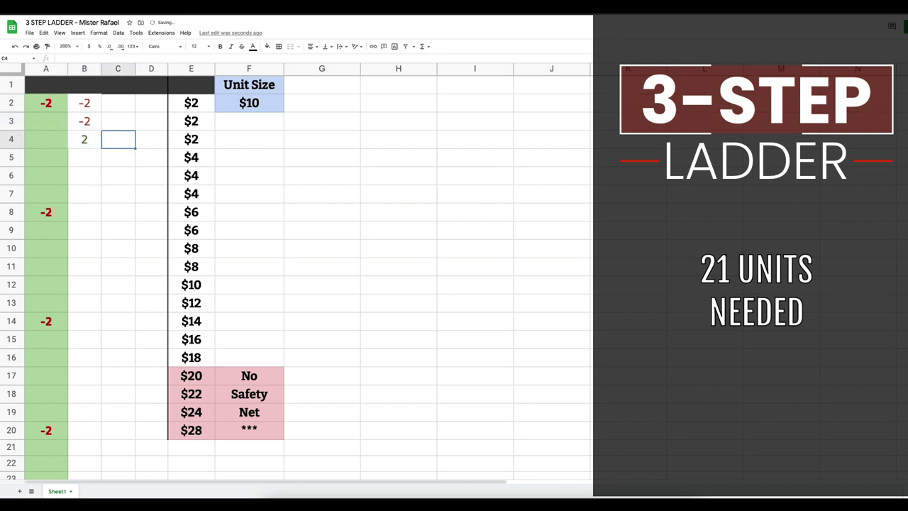
type("4")
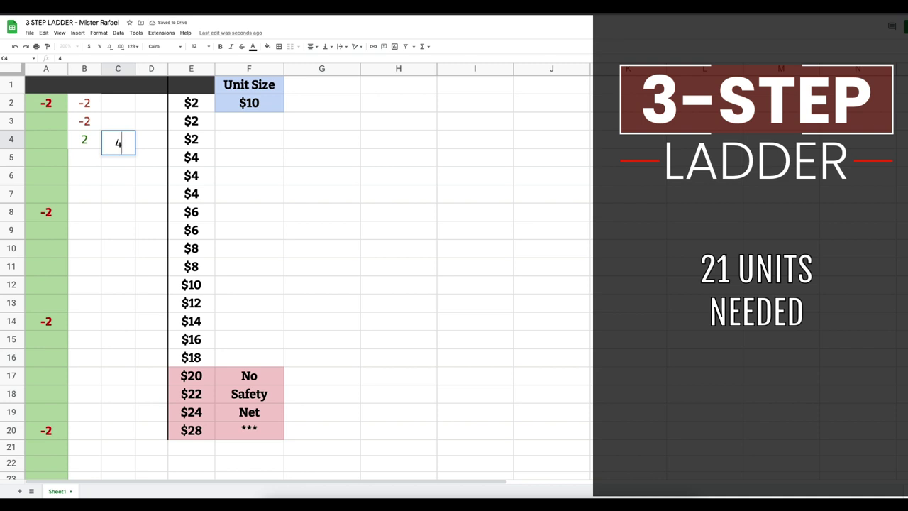
key("Tab")
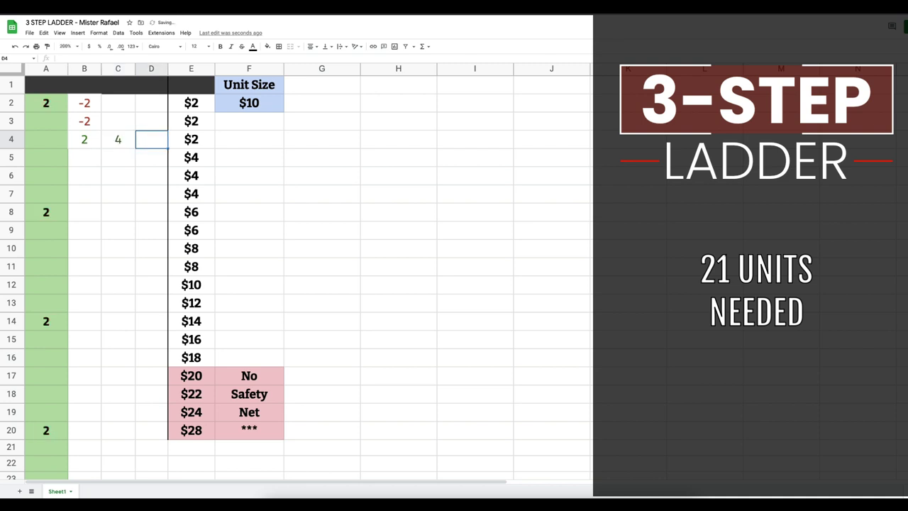
type("-6")
key("Return")
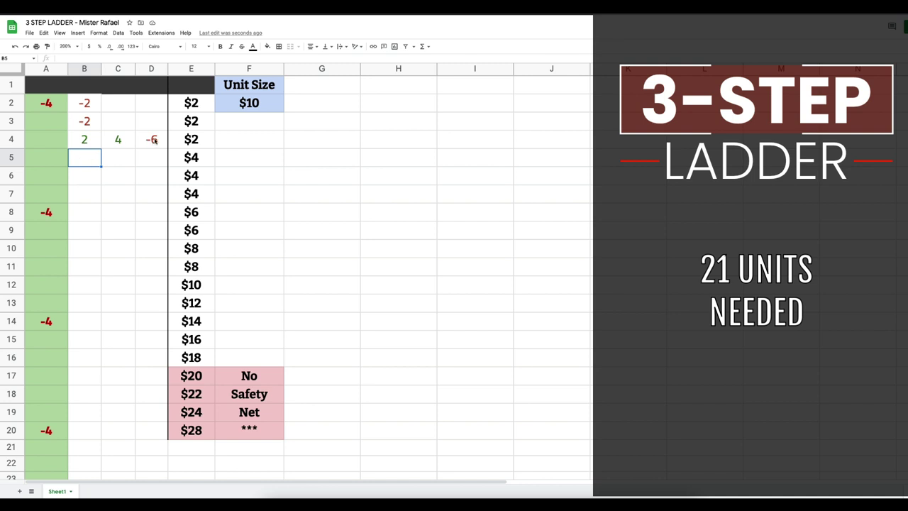
Step: Clear the row 4 entries in cells B4 through D4
left_click_drag(152, 140, 88, 139)
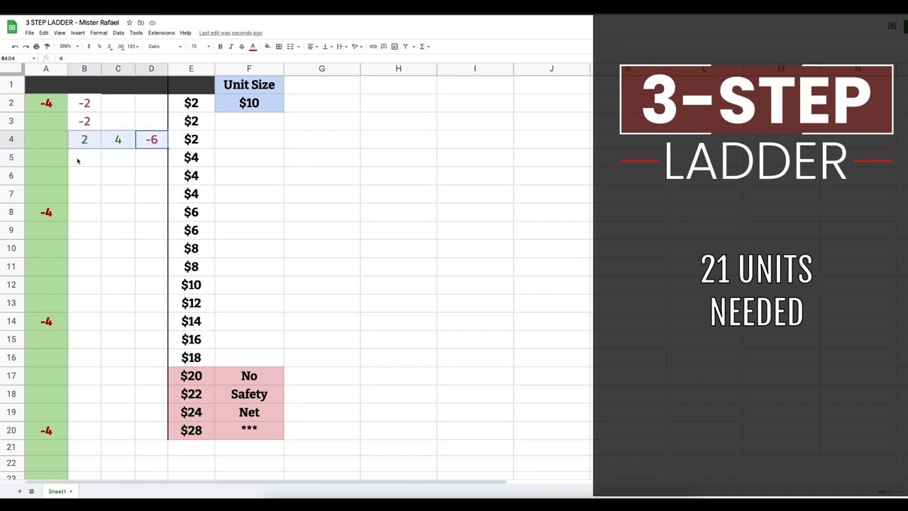
left_click(78, 160)
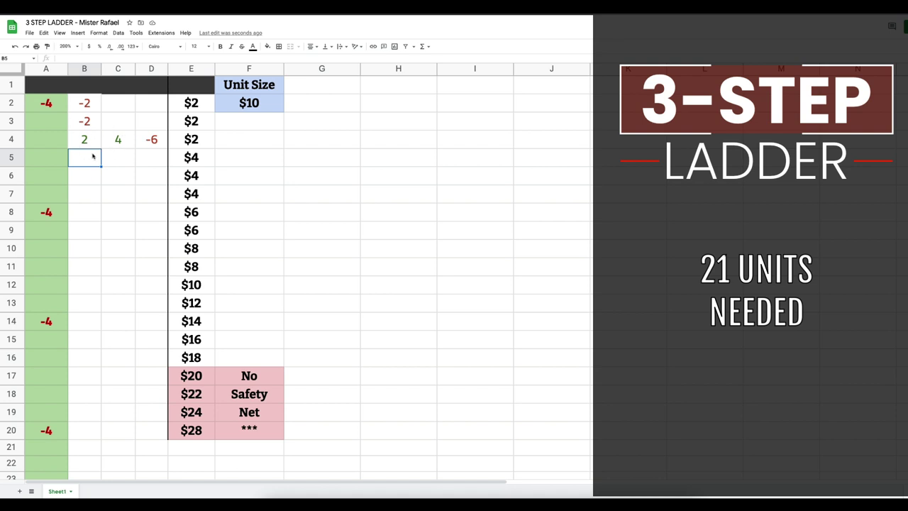
left_click(163, 143)
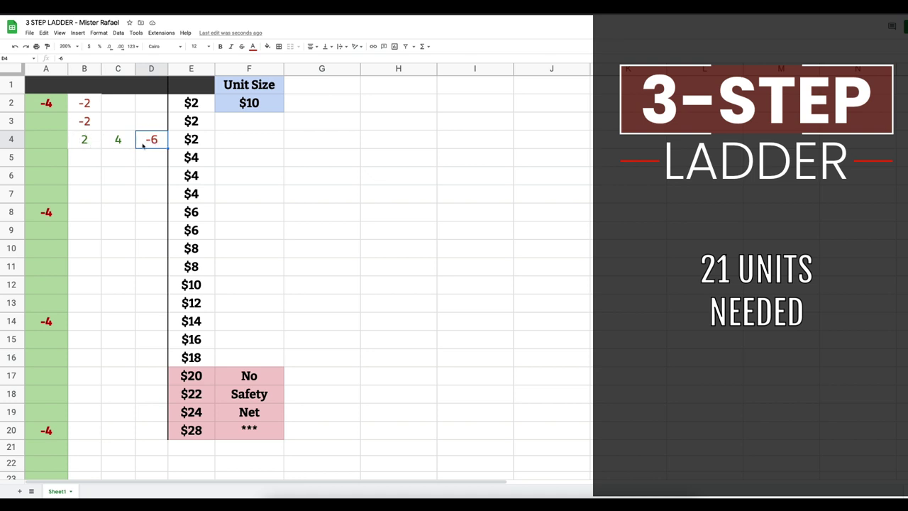
left_click(92, 156)
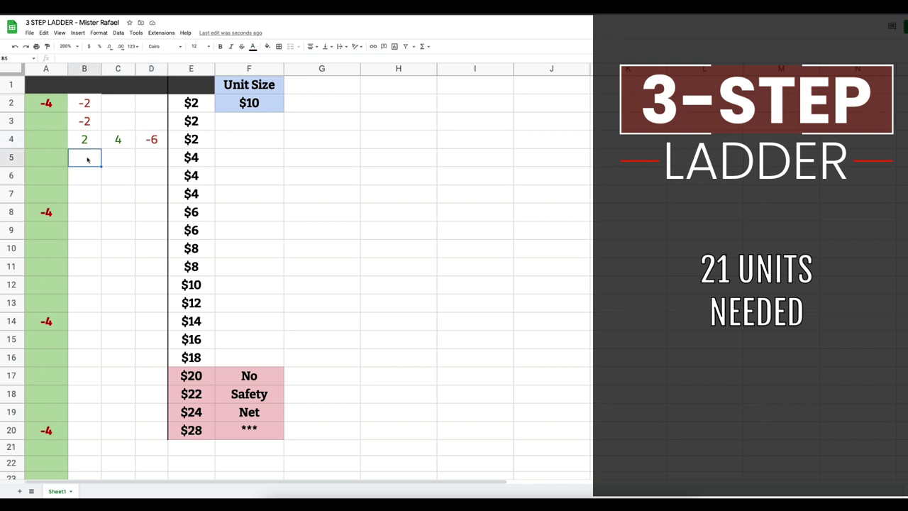
left_click_drag(157, 144, 91, 141)
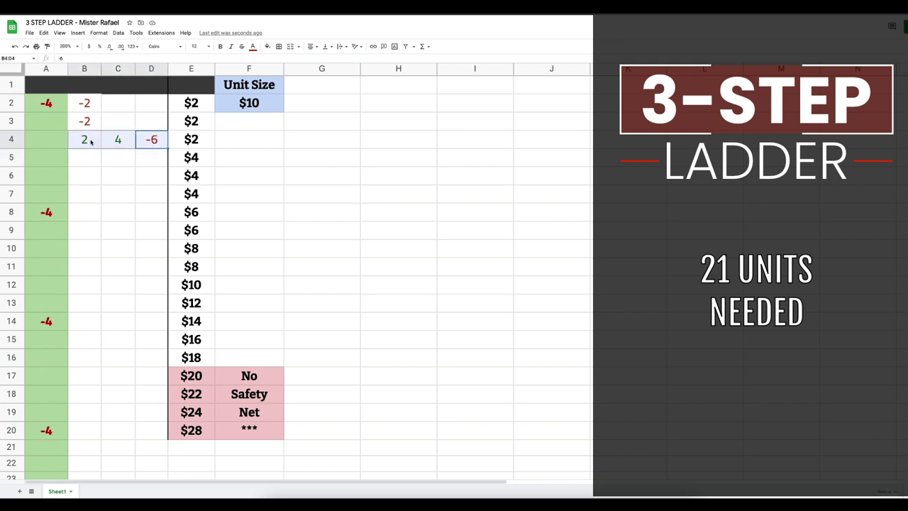
key("Delete")
left_click(90, 142)
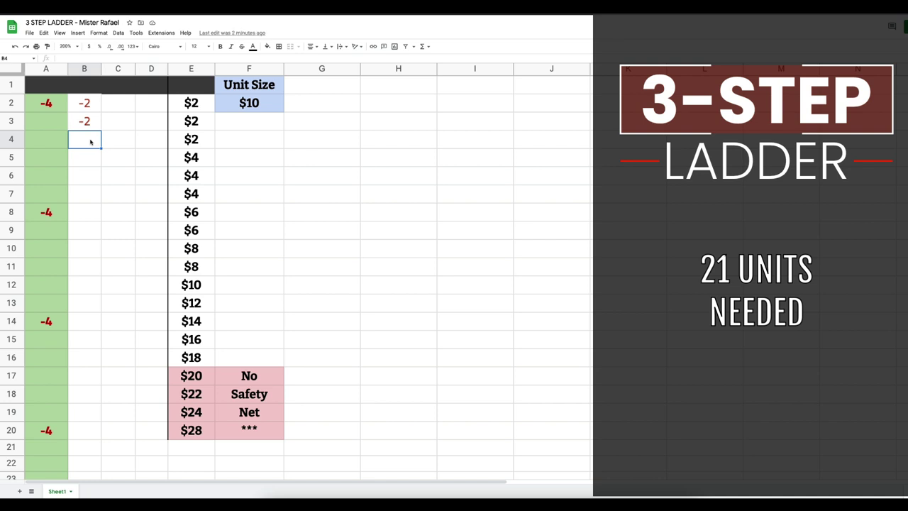
Step: Enter 2 in B4 and -4 in C4, followed by -4 in B5
type("2")
key("Tab")
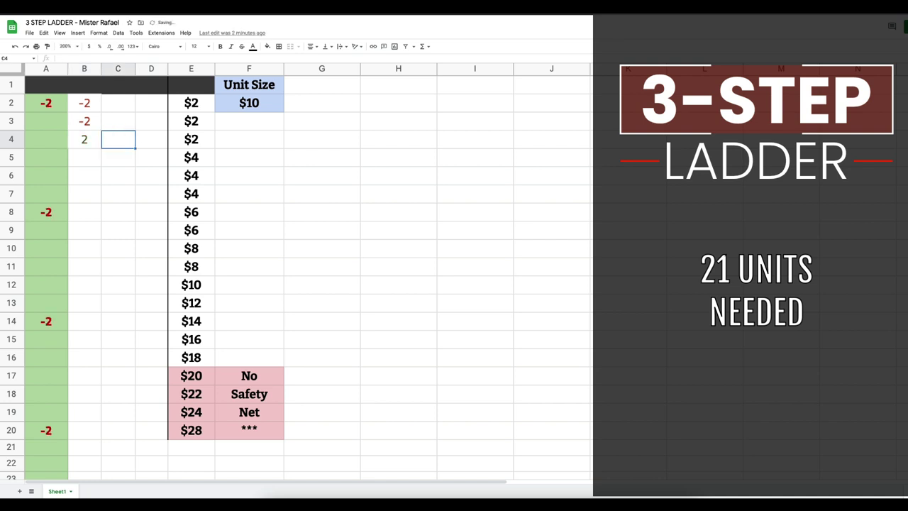
type("-4")
key("Return")
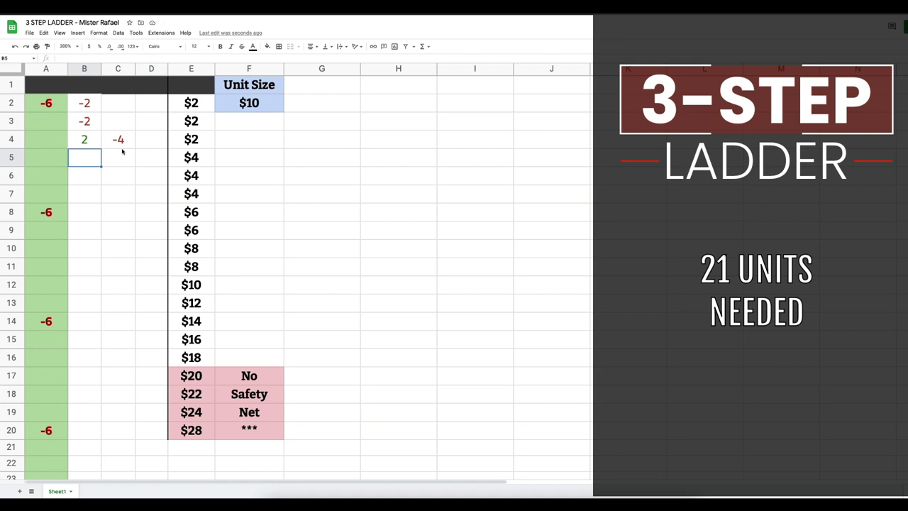
type("-4")
key("Return")
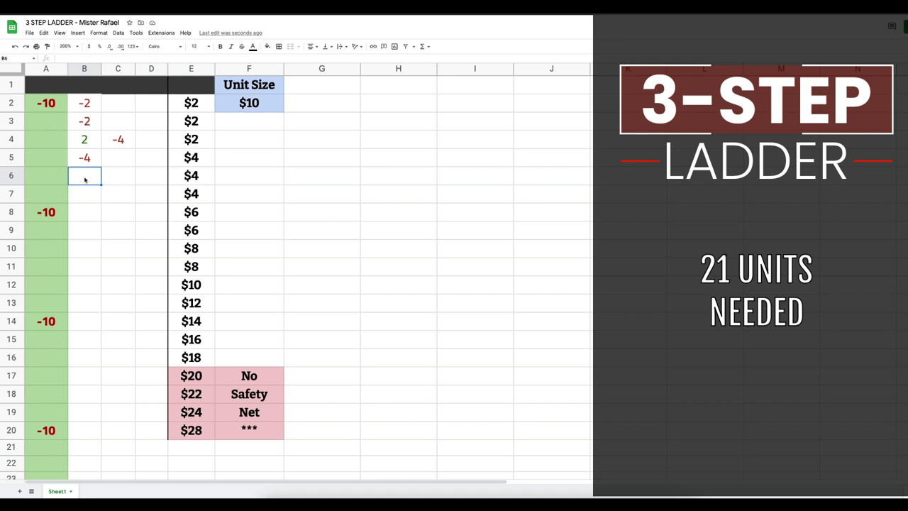
Step: Fill row 6 with 4 in B6, 8 in C6 and -12 in D6
type("4")
key("Tab")
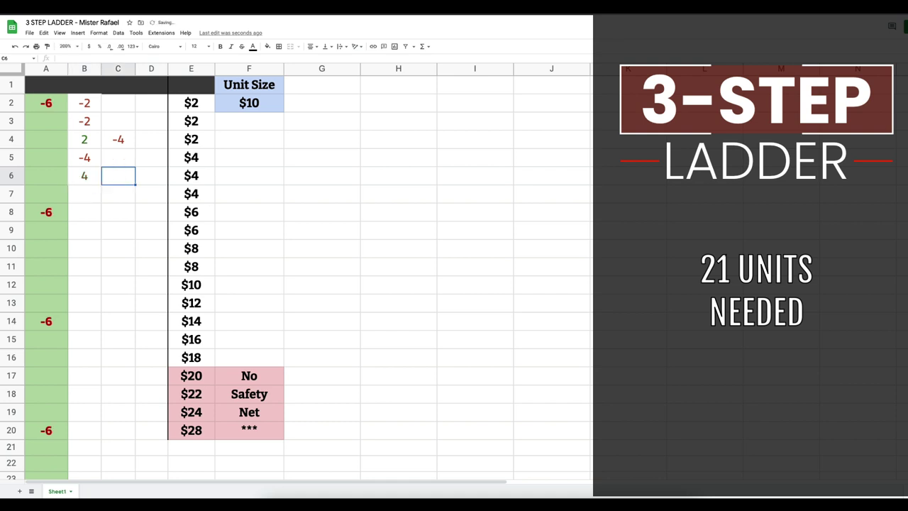
type("8")
key("Tab")
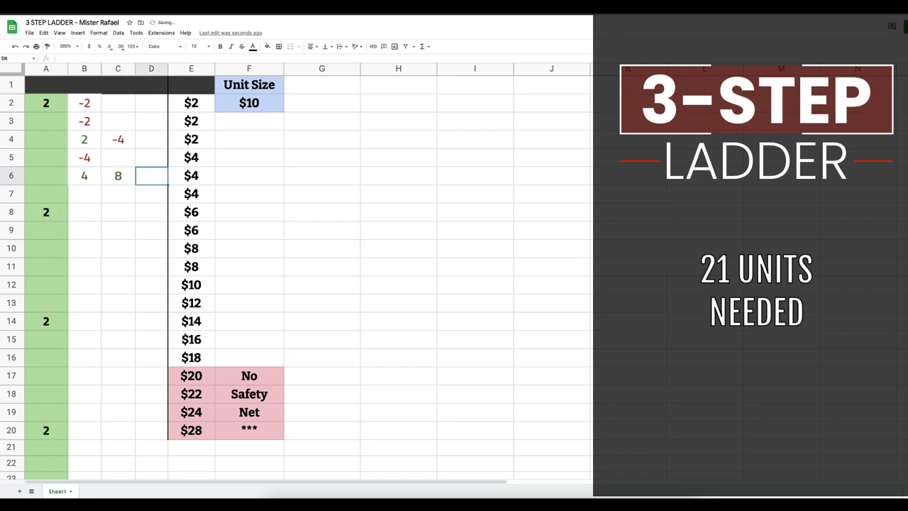
type("-12")
key("Return")
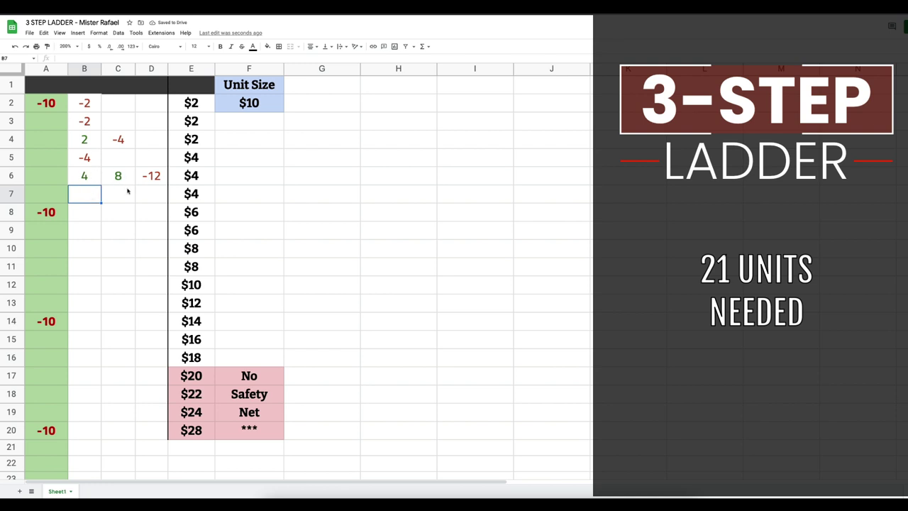
Step: Clear the row 6 entries in cells B6 through D6
left_click(165, 178)
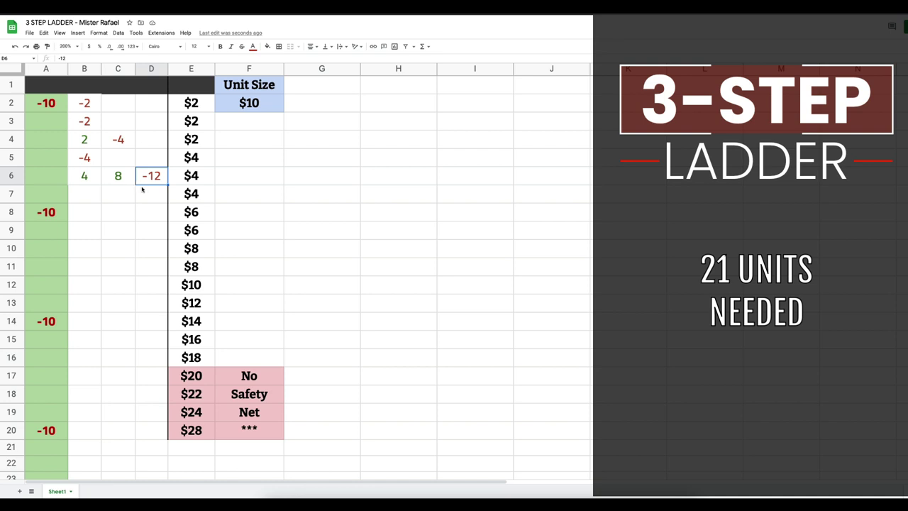
left_click_drag(142, 181, 89, 175)
key("Delete")
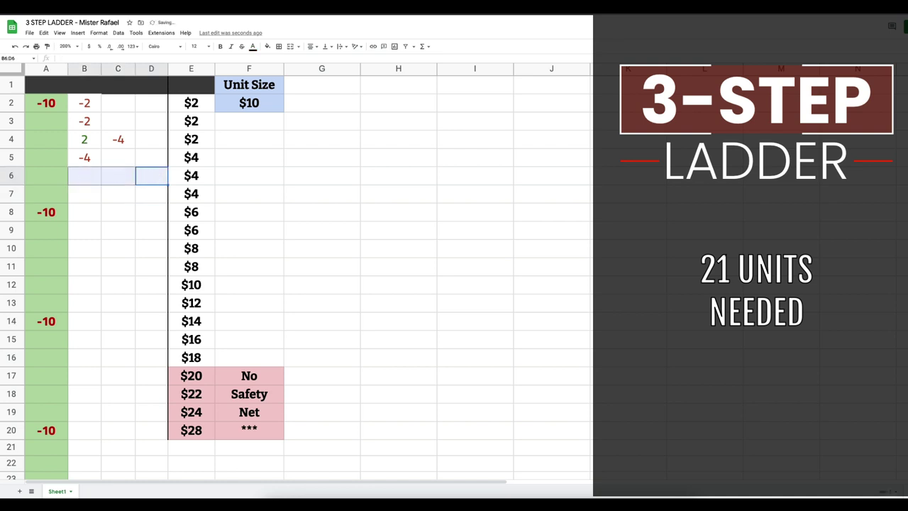
Step: Enter a three-win sequence in row 6: 4 in B6, 8 in C6 and 12 in D6
left_click(85, 182)
type("4")
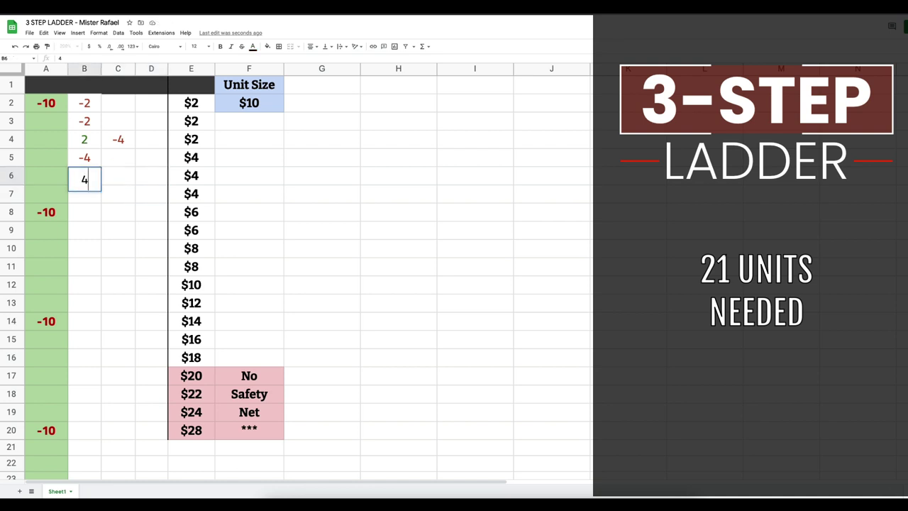
key("Tab")
type("8")
key("Tab")
type("12")
key("Return")
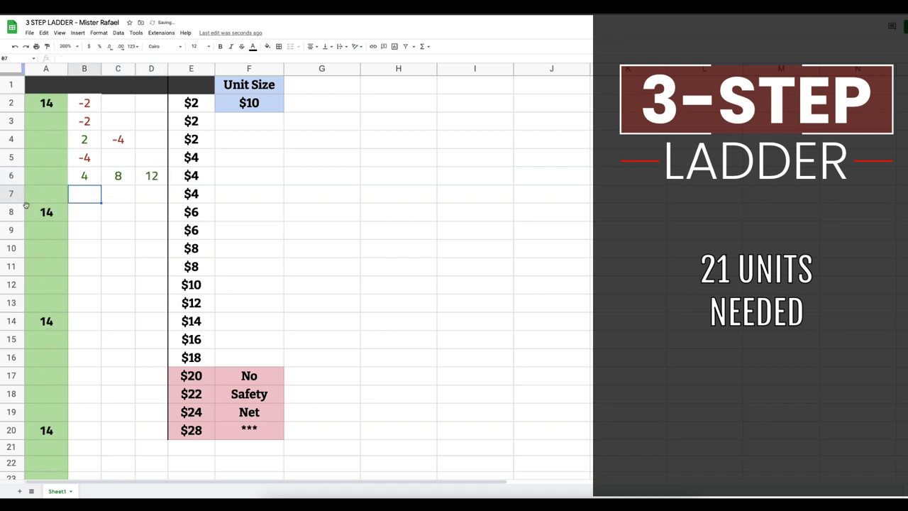
Step: Remove the value in D6 and replace the value in C6 with -8
left_click(161, 178)
key("Delete")
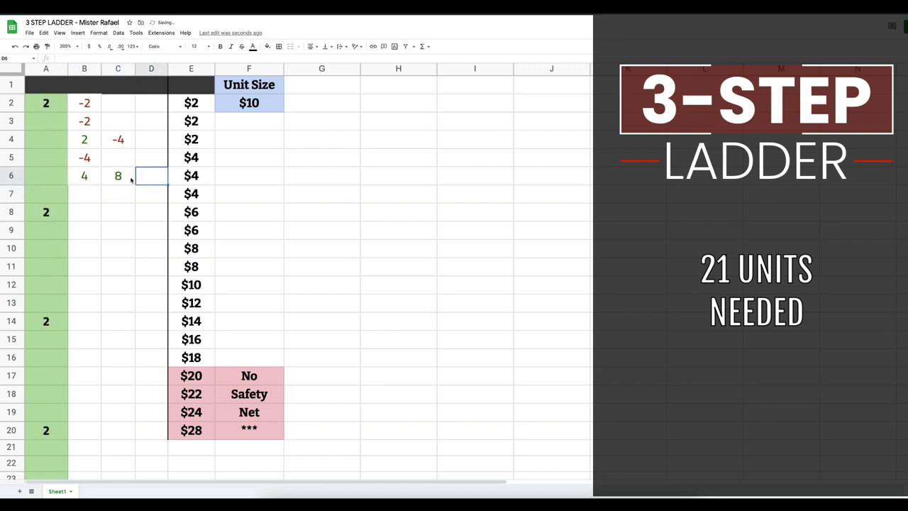
left_click(132, 180)
key("Delete")
type("-8")
key("Return")
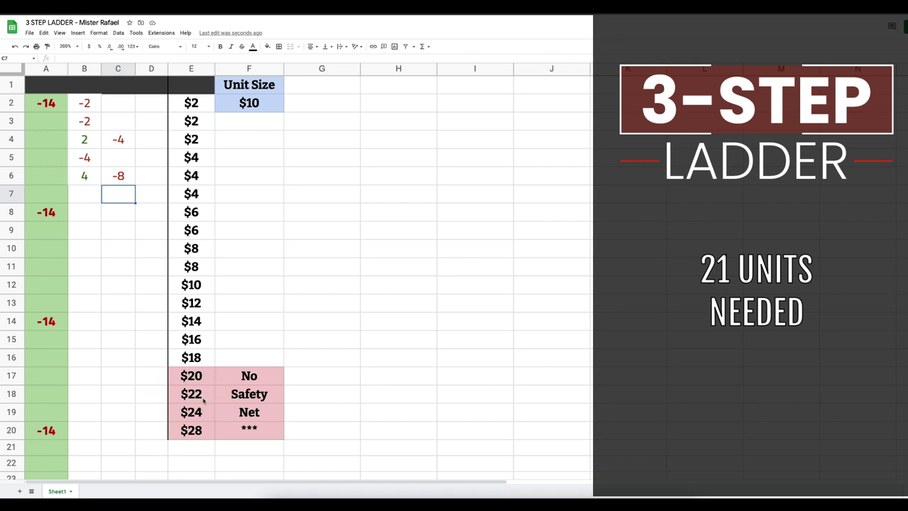
Step: Record five consecutive losses in cells B7 to B11: -4, -6, -6, -8 and -8
left_click(204, 394)
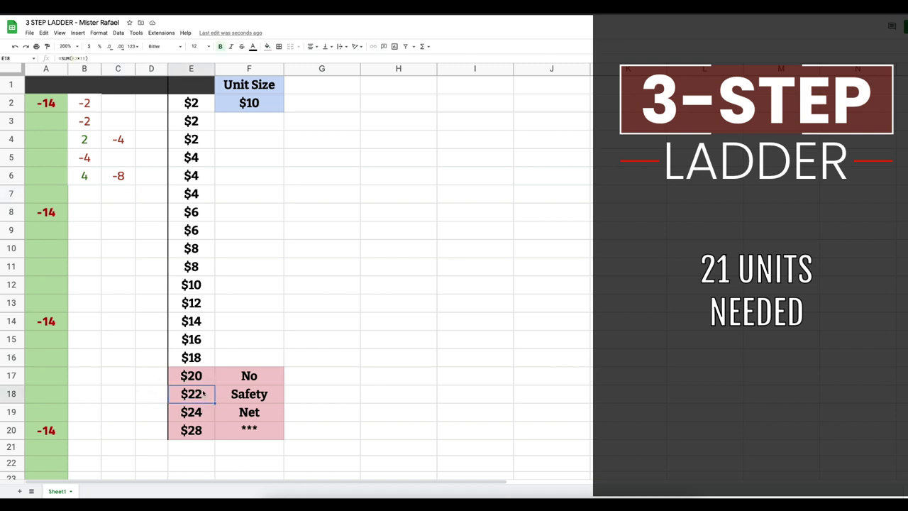
left_click(87, 198)
type("-4 -6 -6")
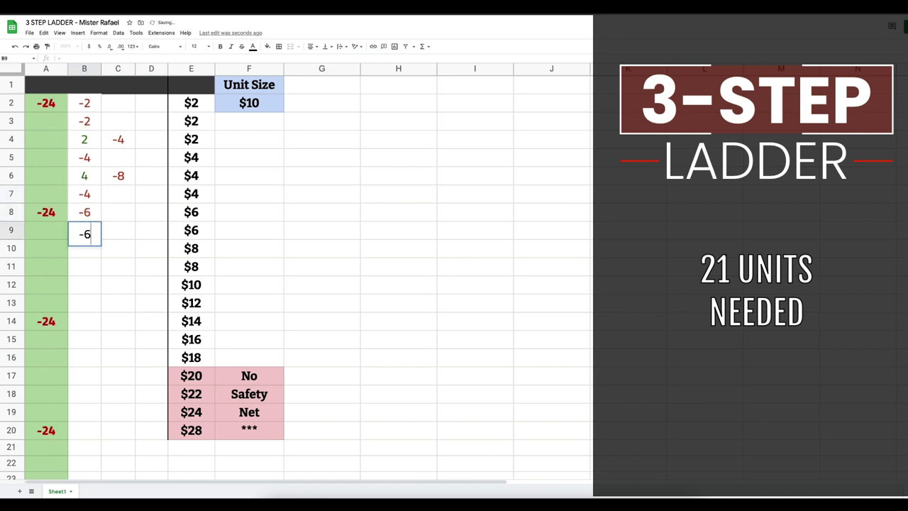
type(" -8 -8")
key("Return")
Step: Continue the losing streak in cells B12 to B17 with -10, -12, -14, -16, -18 and -20
type("-10")
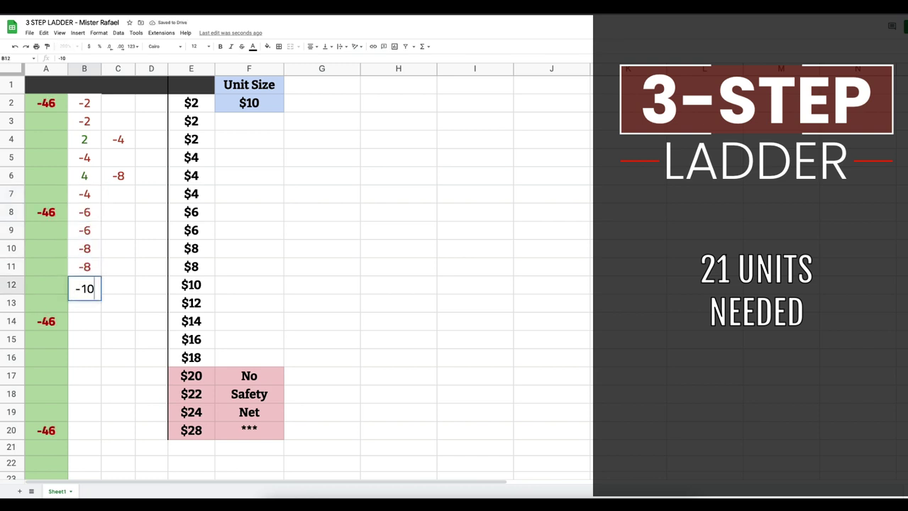
key("Return")
type("-12")
key("Return")
type("-14")
key("Return")
type("-16")
key("Return")
type("-18")
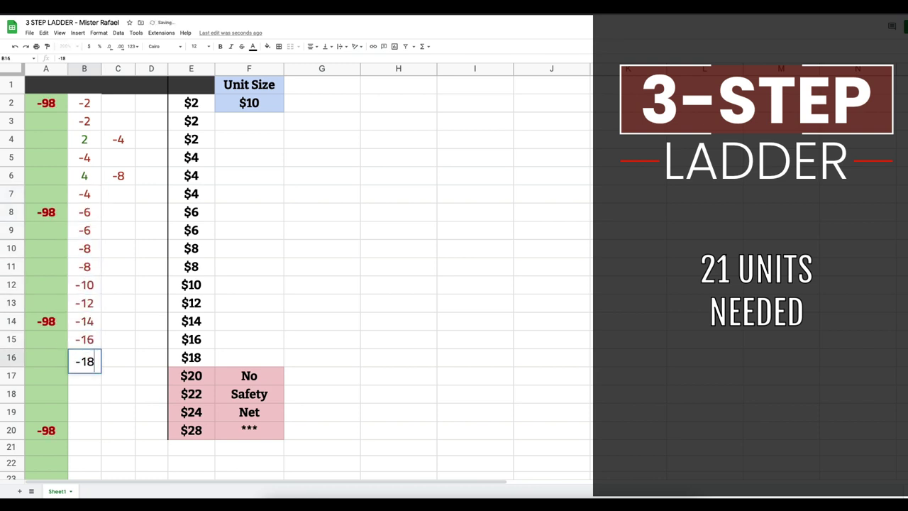
key("Return")
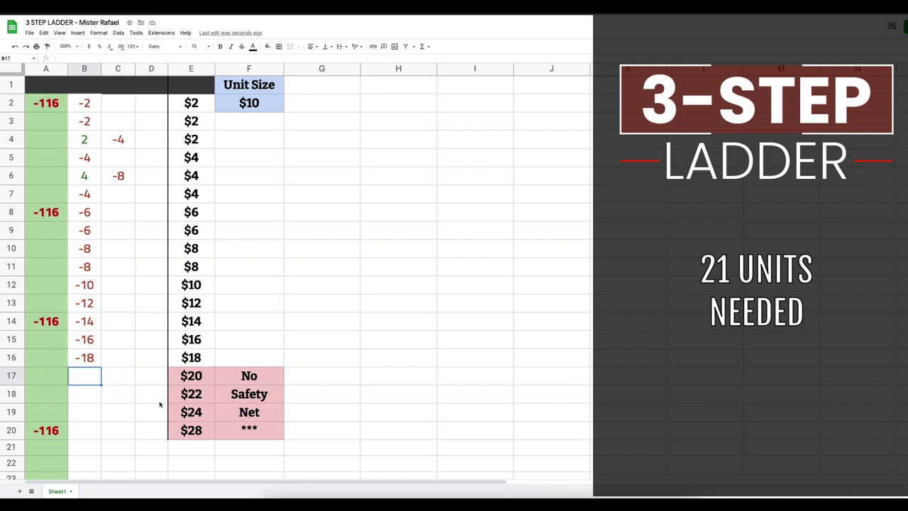
type("-20")
key("Return")
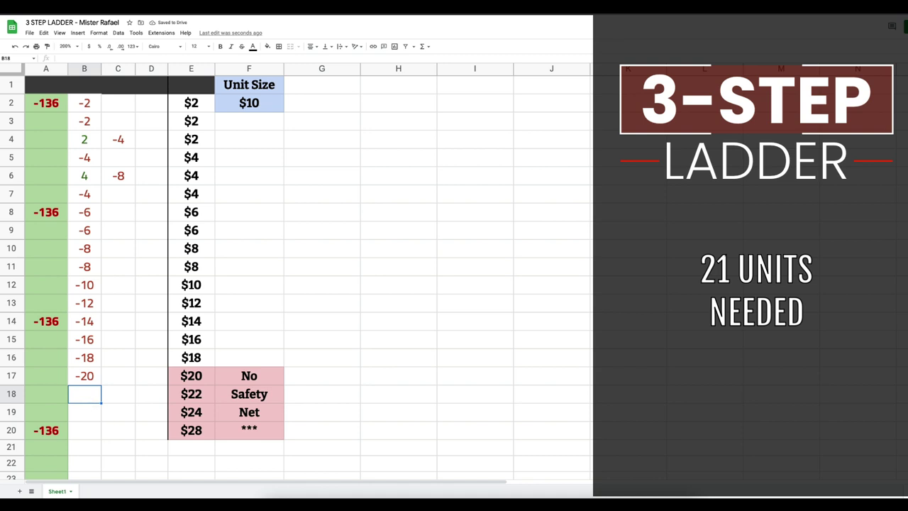
Step: Enter two consecutive wins in row 18: 22 in B18 and 44 in C18
type("22")
key("Tab")
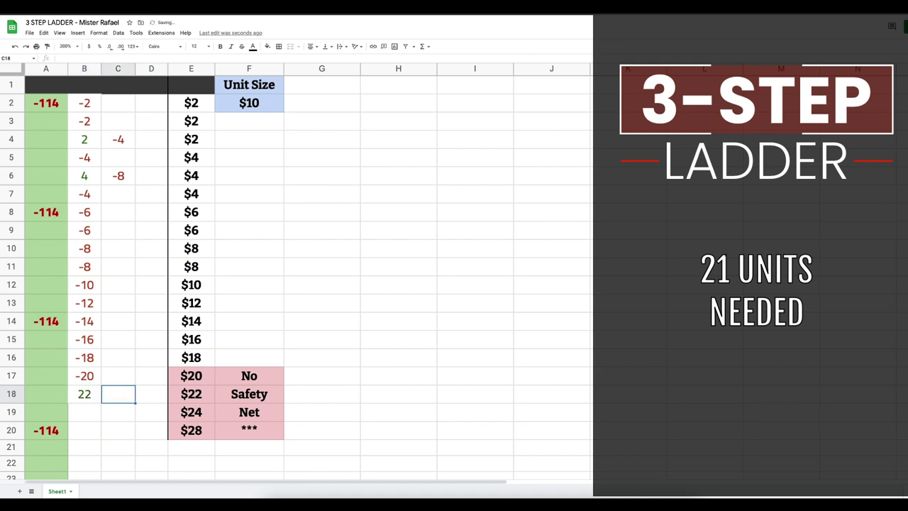
type("44")
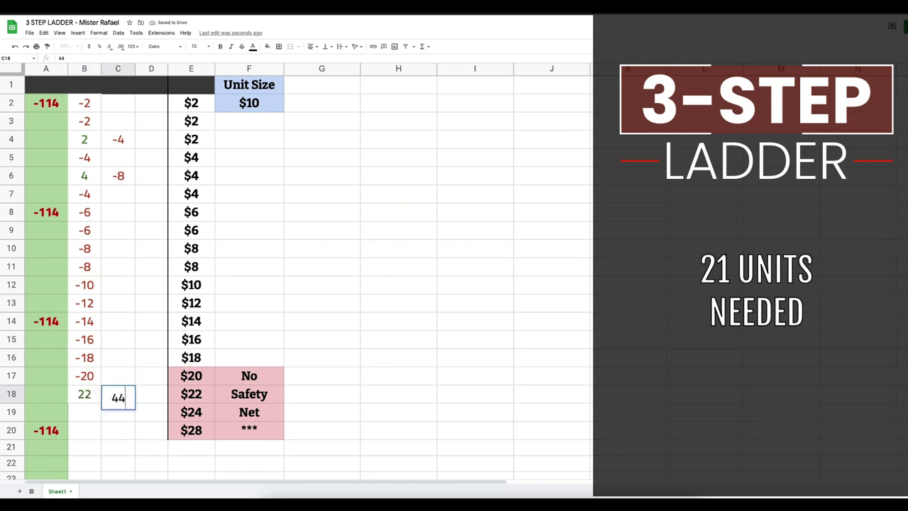
key("Tab")
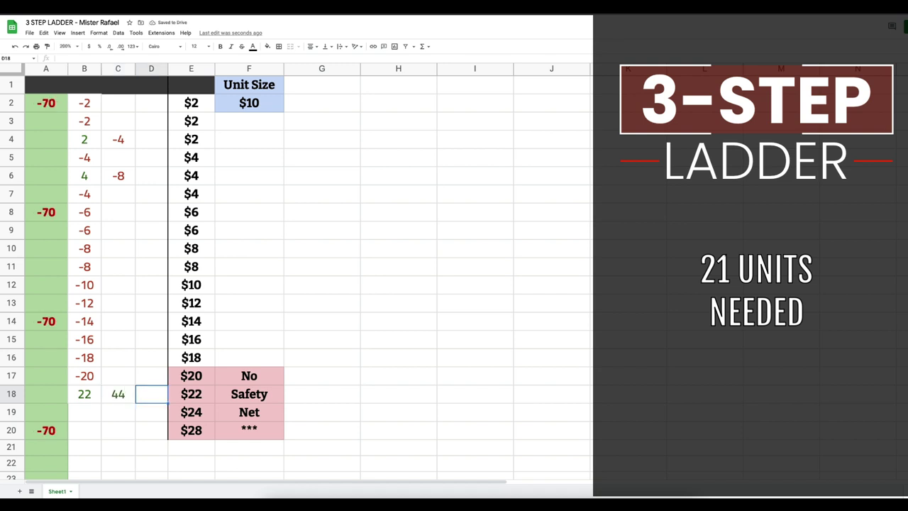
Step: Enter 66 in D18 as the third win of the $22 level
left_click(194, 402)
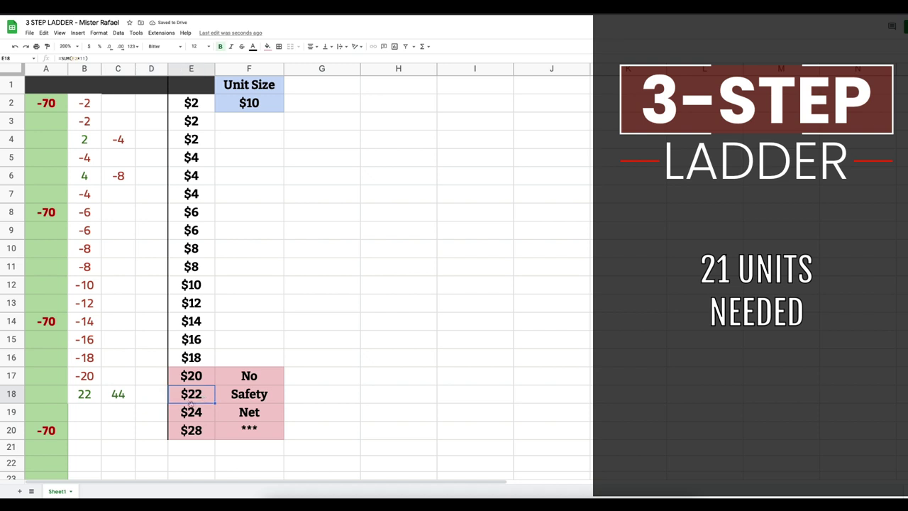
left_click(128, 398)
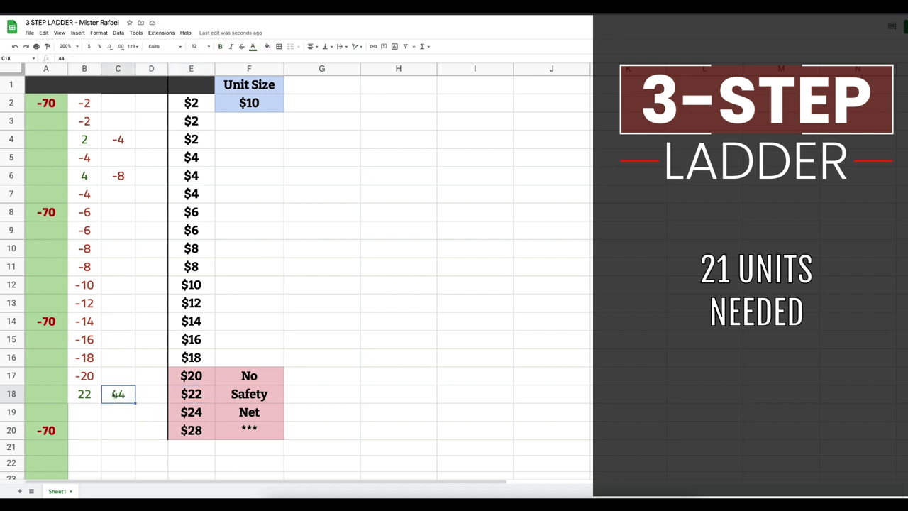
left_click(149, 398)
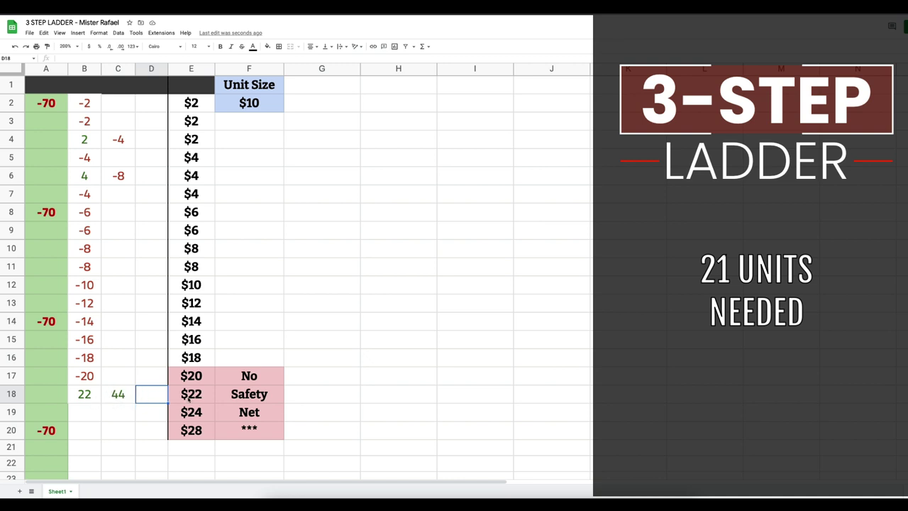
left_click(191, 399)
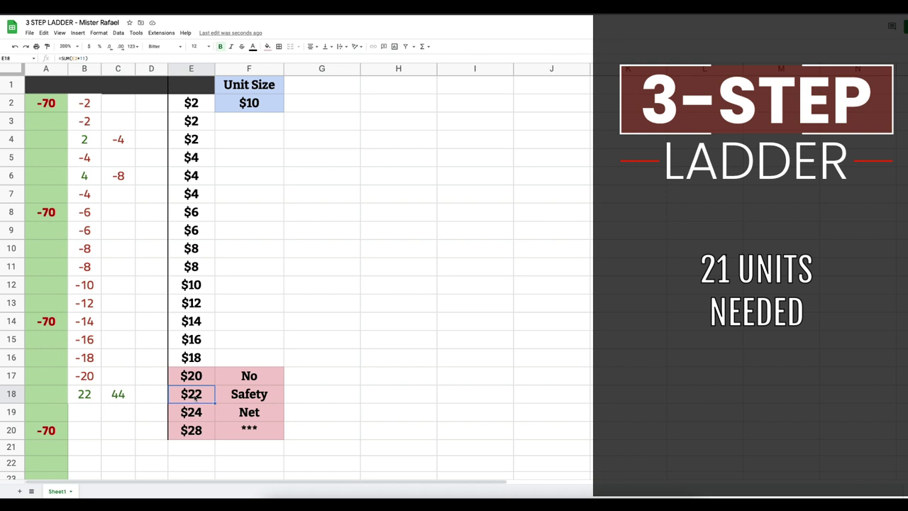
left_click(149, 401)
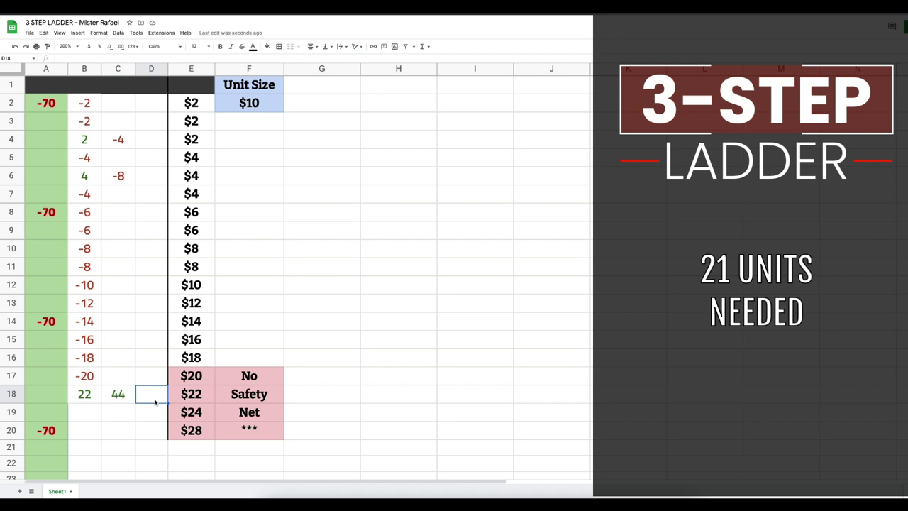
type("66")
key("Return")
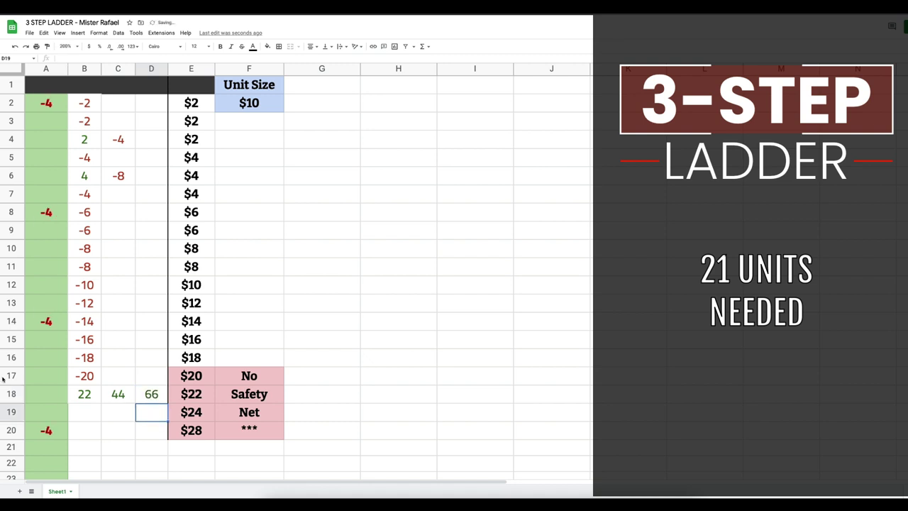
Step: Clear D18 and enter 88 there as the doubled third bet
left_click(166, 400)
key("Delete")
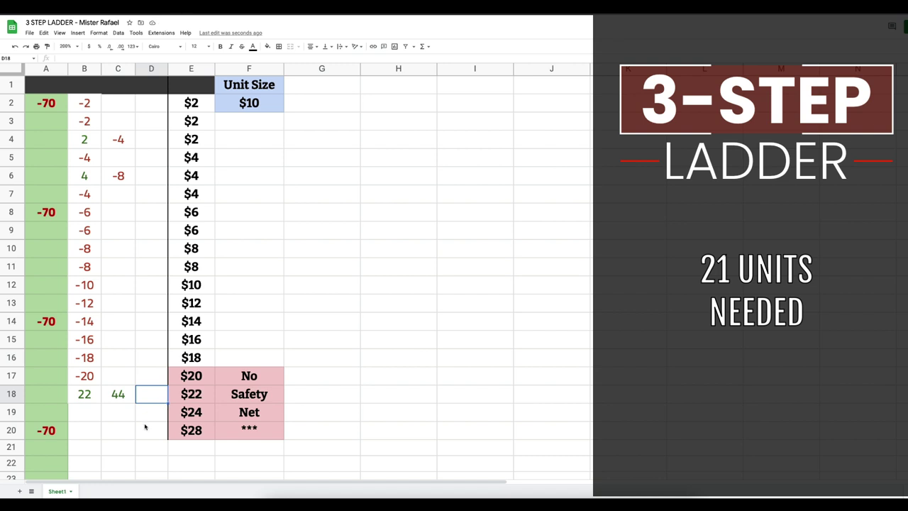
type("88")
key("Return")
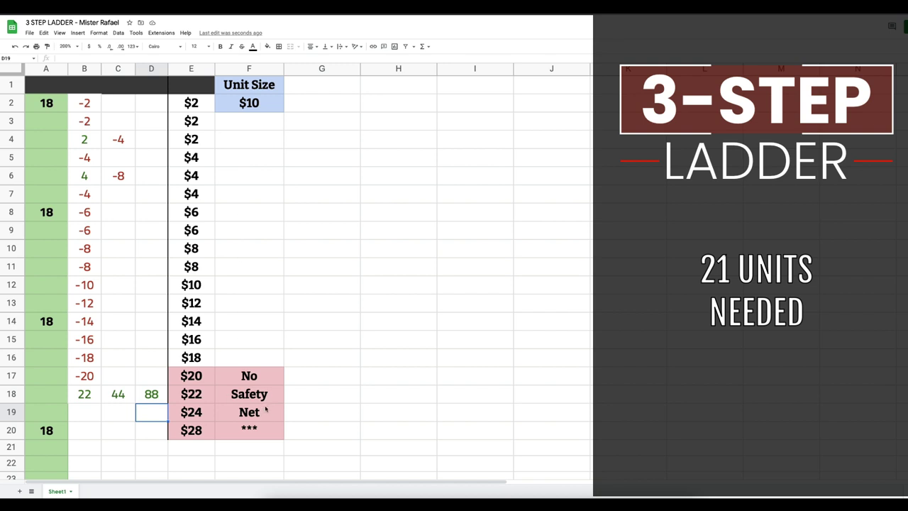
Step: Change the third bet in D18 to a loss of -88
left_click(160, 399)
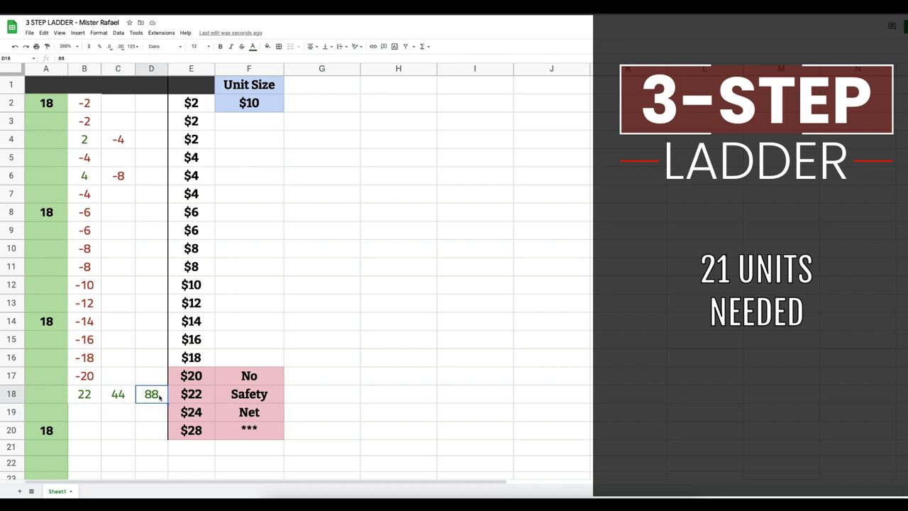
type("-88")
key("Return")
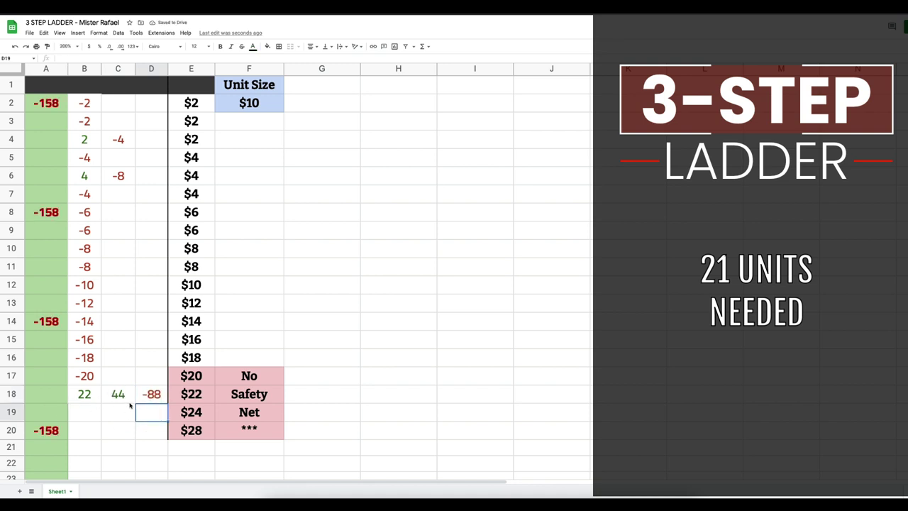
Step: Examine the $4 to $8 ladder levels in column E and the bet cells in rows 6 and 10
left_click(127, 398)
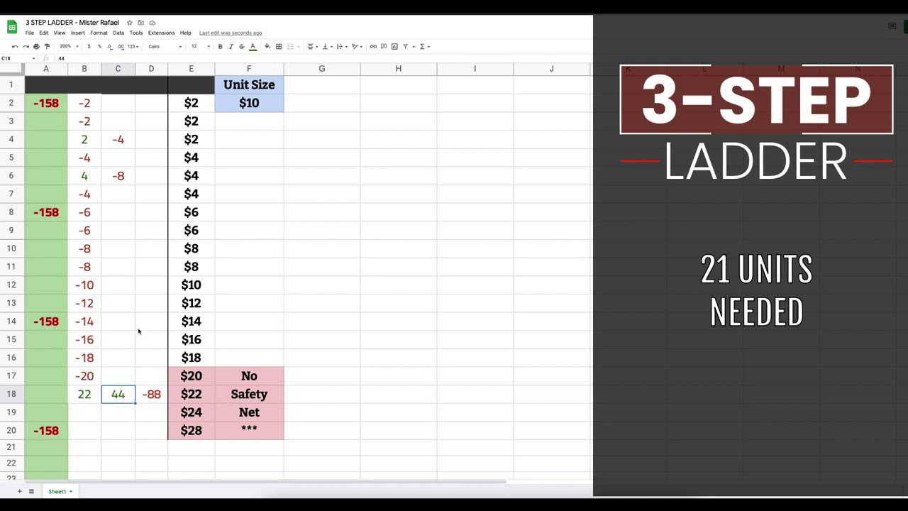
left_click(201, 247)
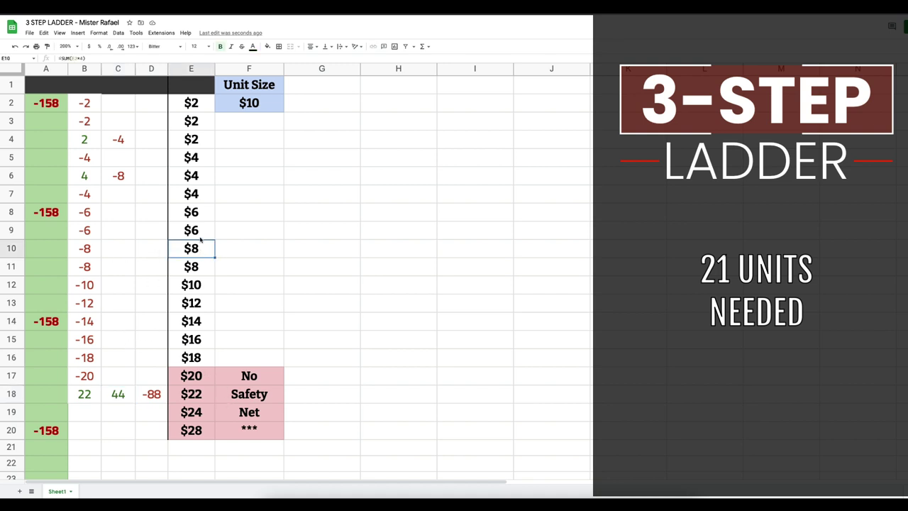
left_click(200, 229)
left_click(200, 211)
left_click(200, 195)
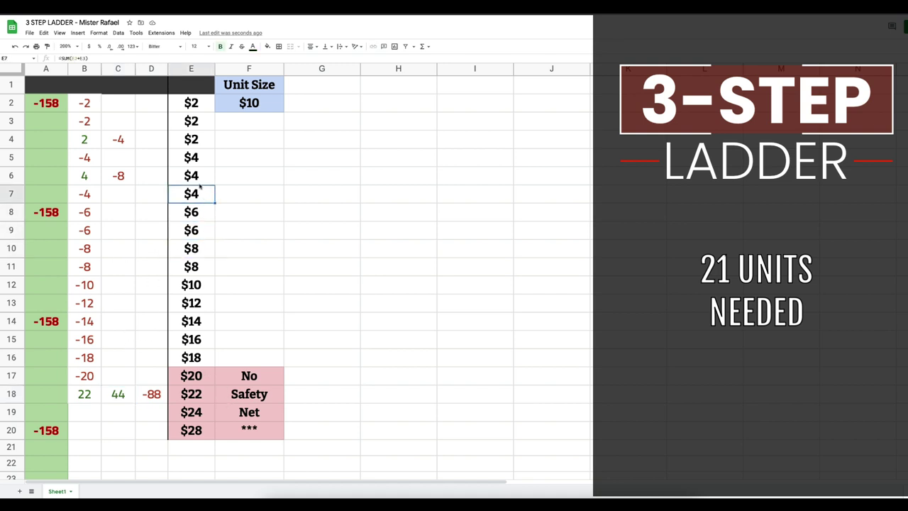
left_click(201, 174)
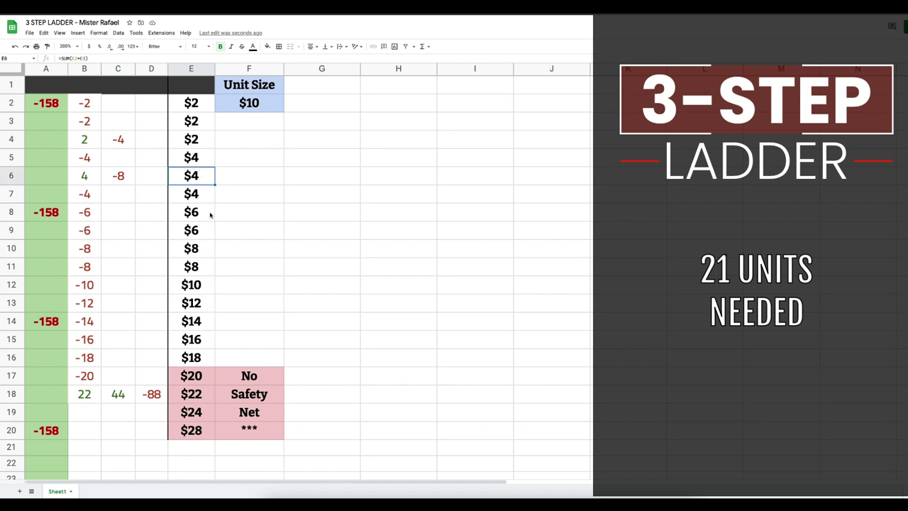
left_click(125, 176)
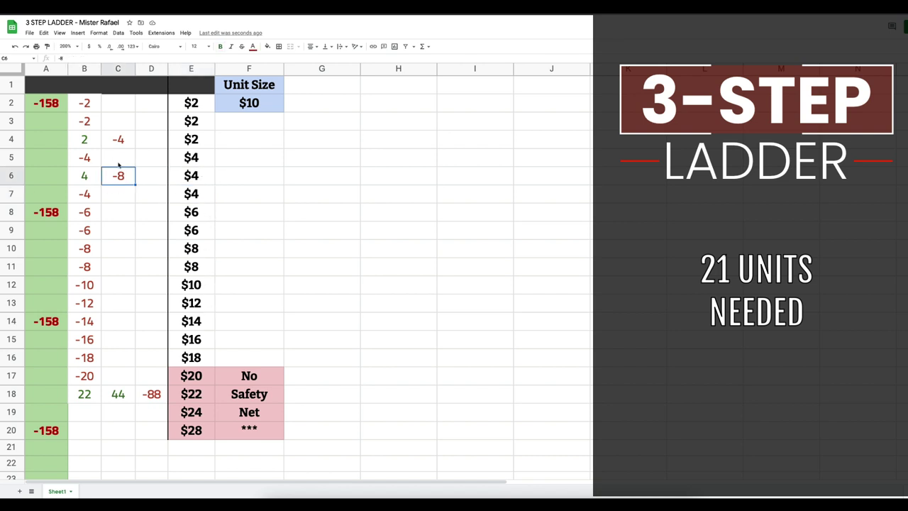
left_click(202, 177)
left_click(205, 198)
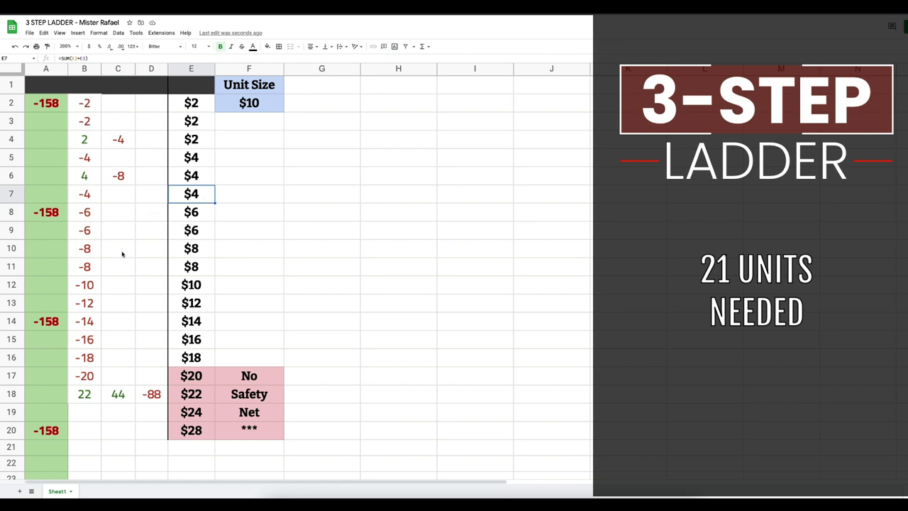
left_click(87, 255)
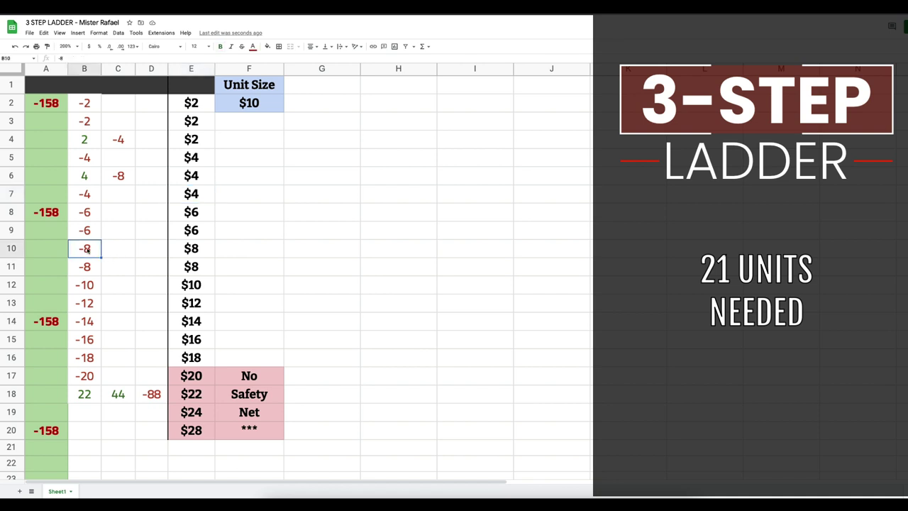
left_click(117, 249)
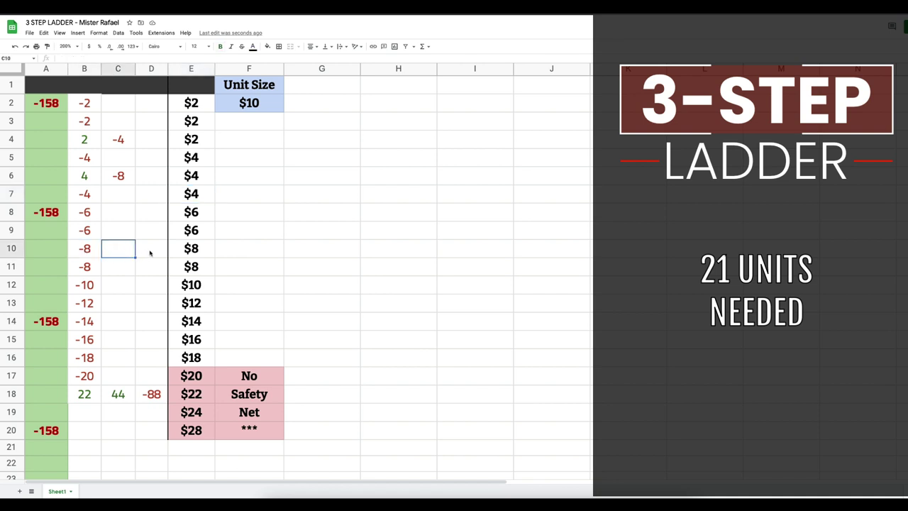
left_click(149, 253)
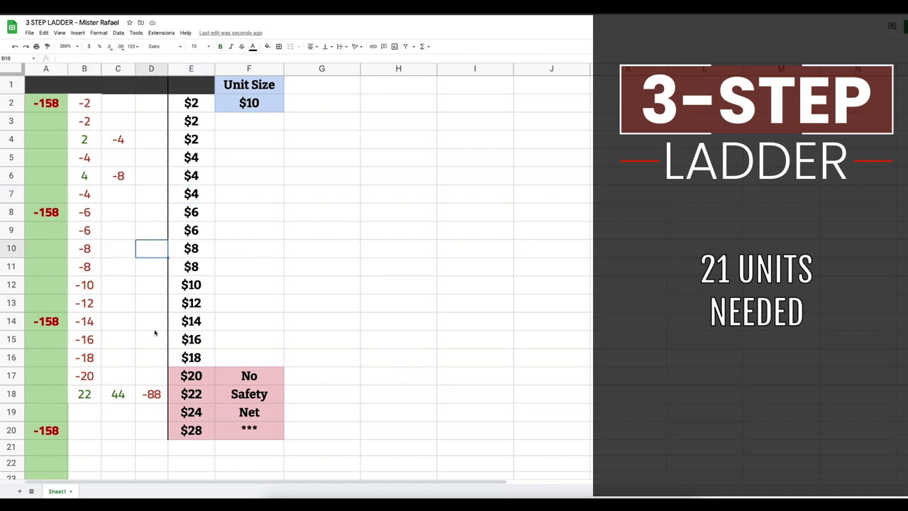
Step: Review the three-bet sequence in row 18 and compare it with the ladder levels in E2:E16 and row 16
left_click(163, 394)
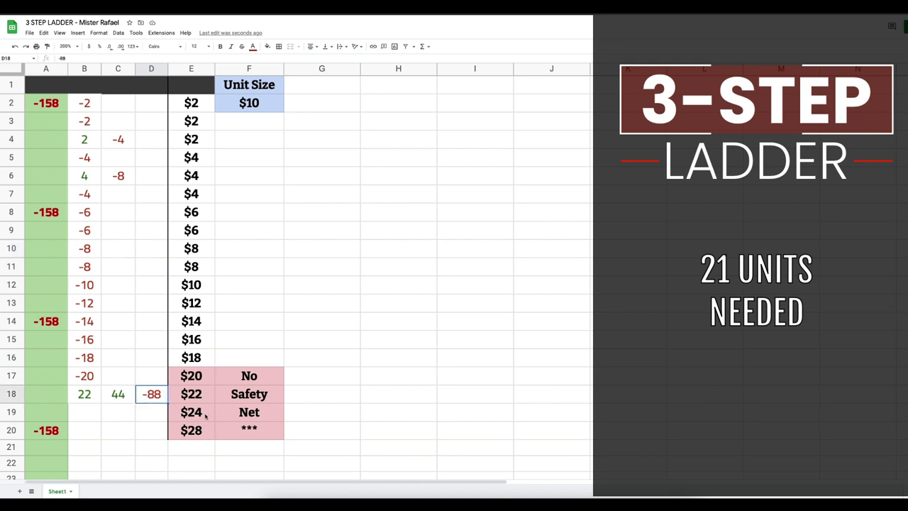
left_click(98, 400)
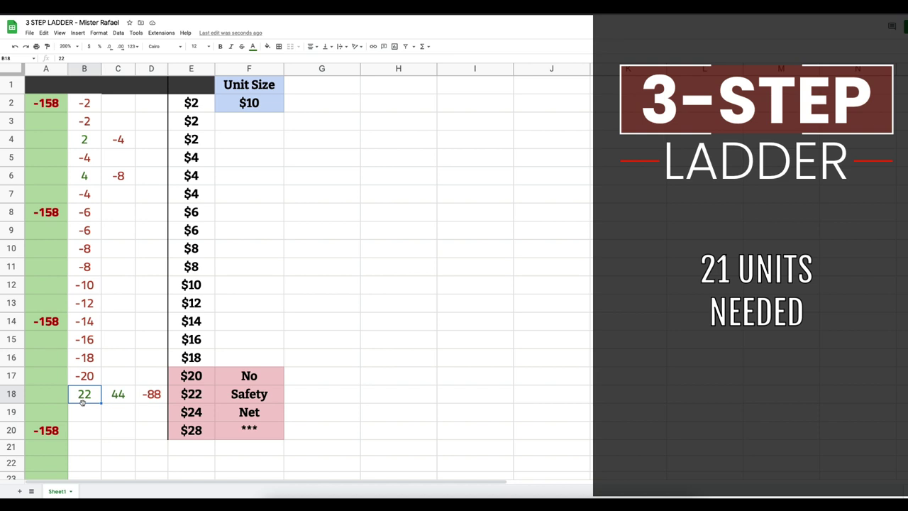
left_click(124, 398)
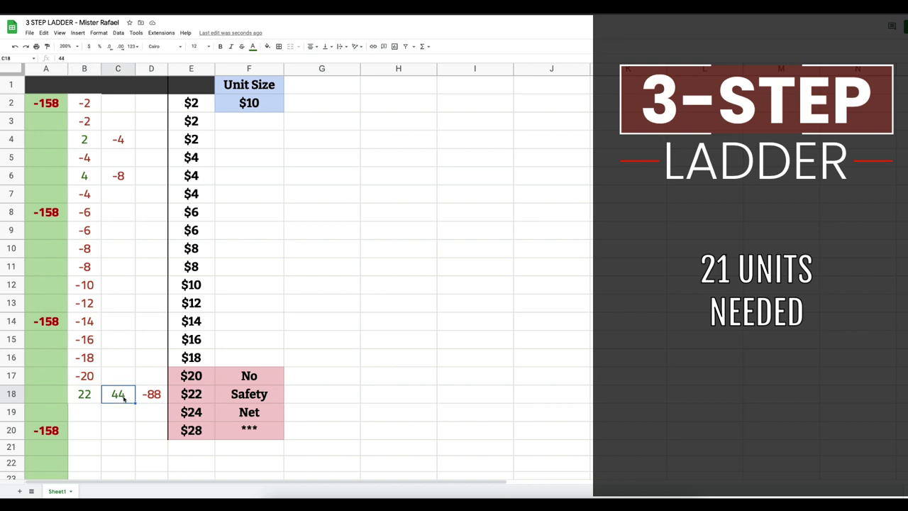
left_click(159, 398)
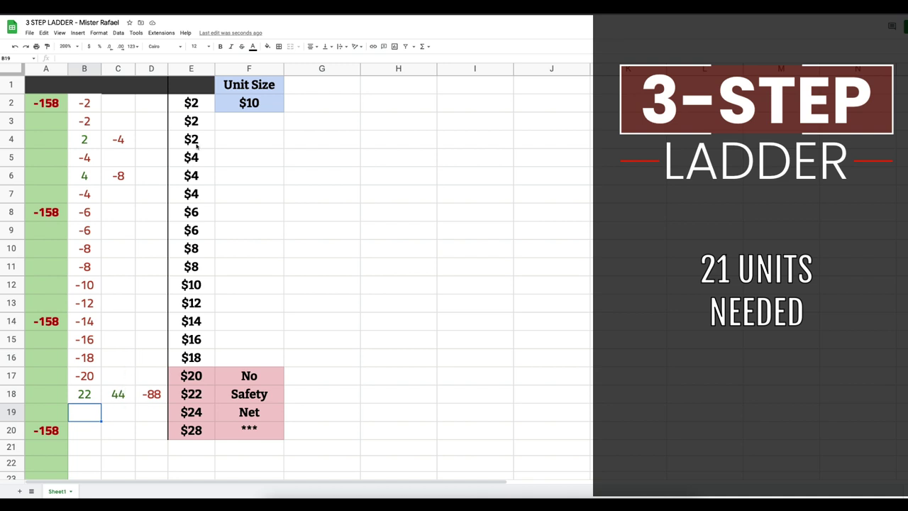
left_click_drag(201, 105, 205, 356)
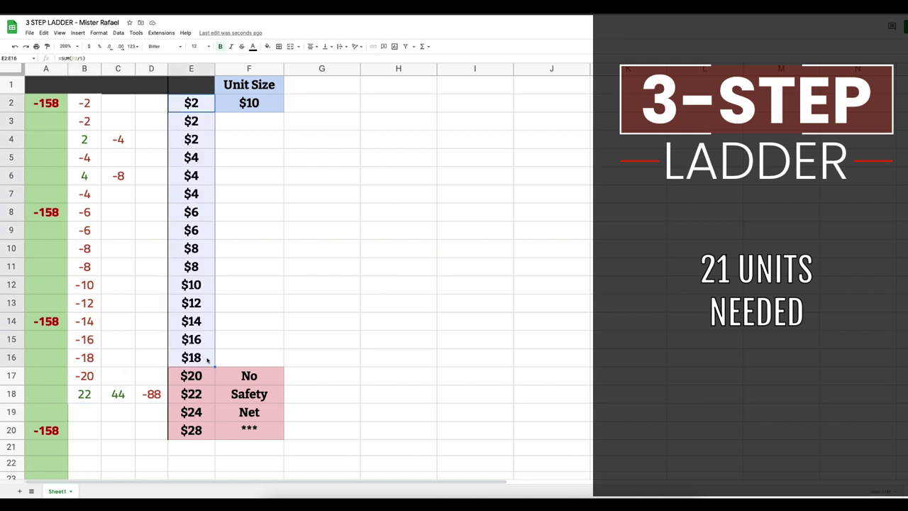
left_click(85, 358)
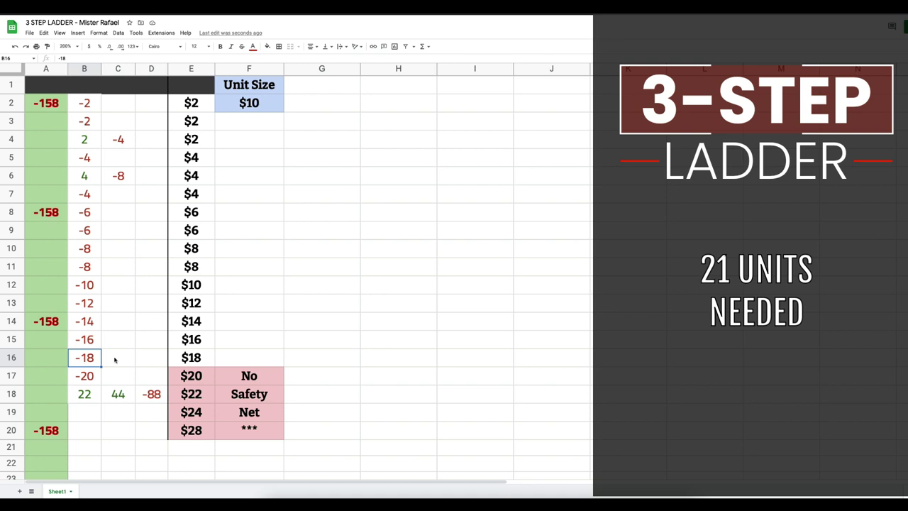
left_click(117, 361)
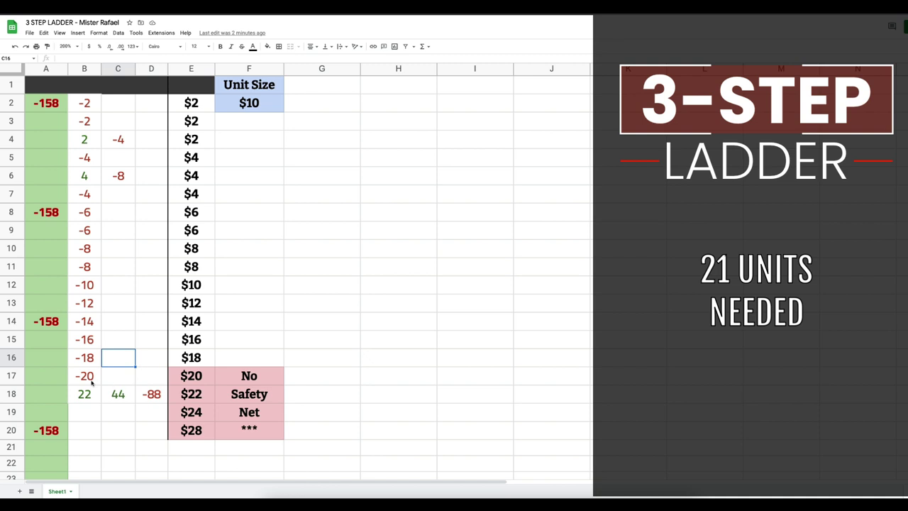
Step: Clear the three-bet sequence from B18:D18 in the no-safety-net section
left_click_drag(92, 383, 263, 442)
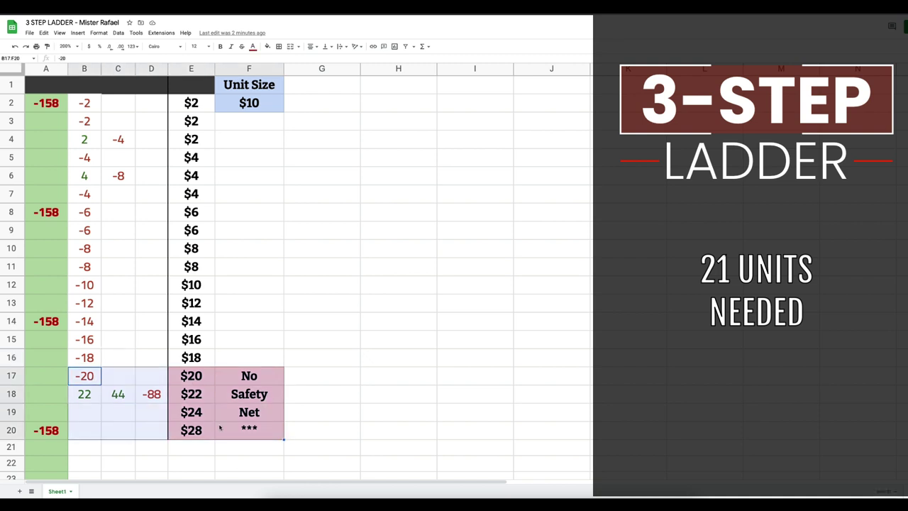
left_click(85, 398)
left_click(98, 381)
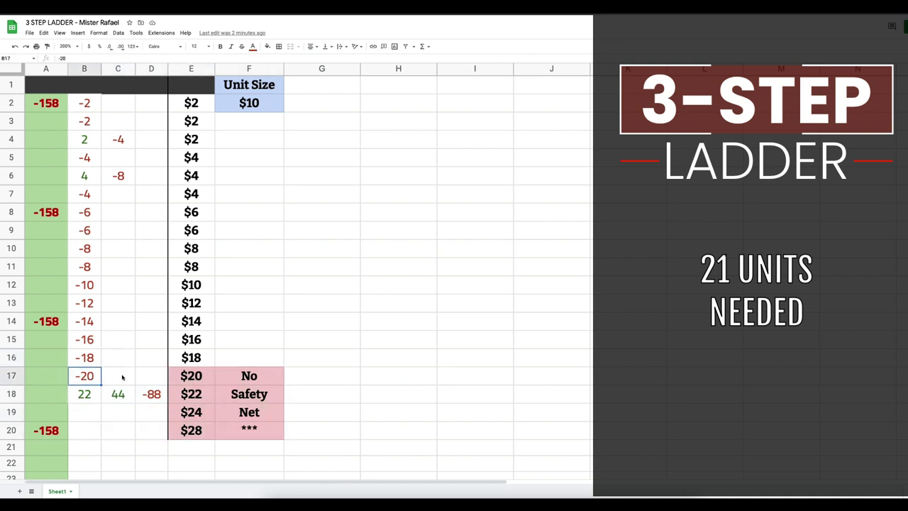
left_click(123, 377)
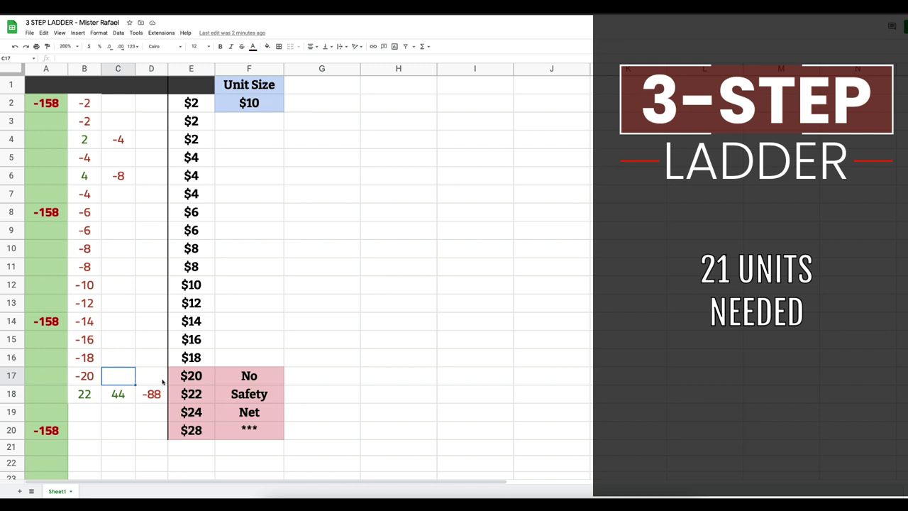
left_click_drag(102, 393, 150, 393)
key("Delete")
left_click(114, 383)
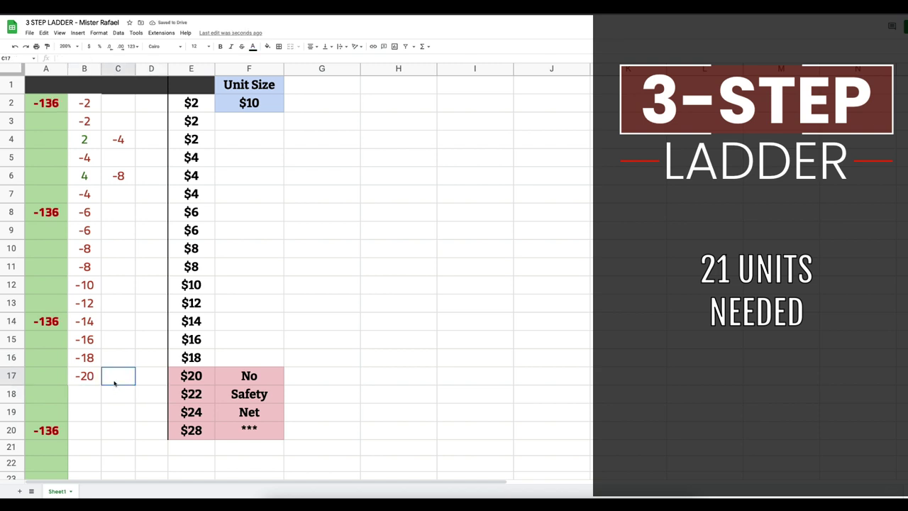
Step: Change the $20-level bet in B17 to a win of 20 and enter 40 as the second bet in C17
left_click(191, 377)
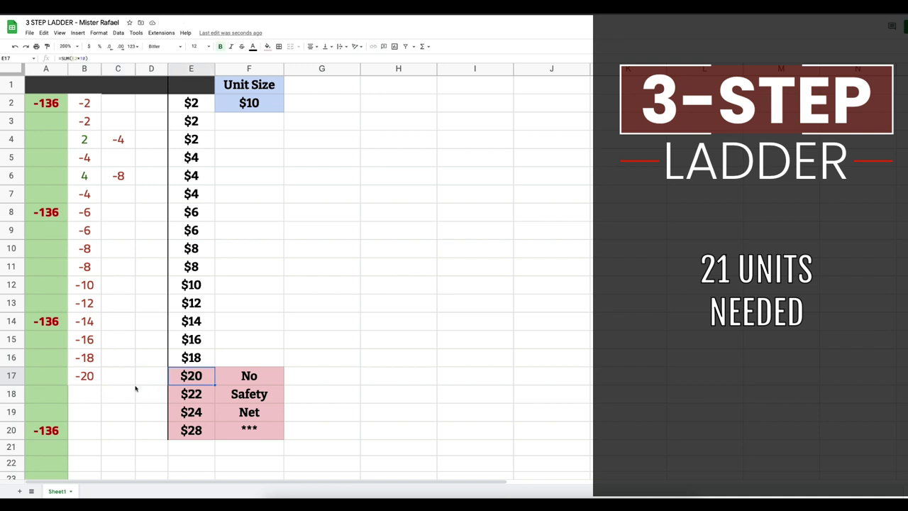
left_click(88, 378)
mouse_move(88, 377)
left_mouse_down()
mouse_move(248, 378)
mouse_move(248, 447)
mouse_move(120, 371)
mouse_move(78, 380)
left_mouse_up()
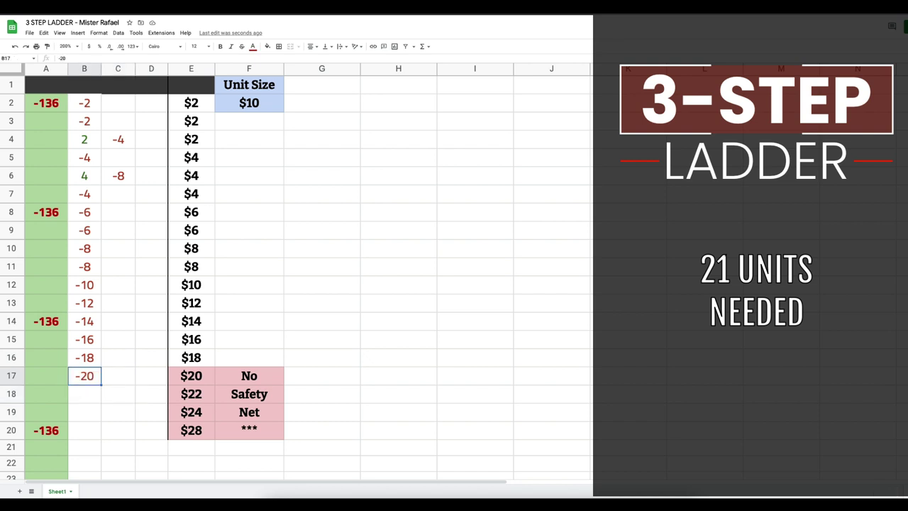
type("20")
key("Tab")
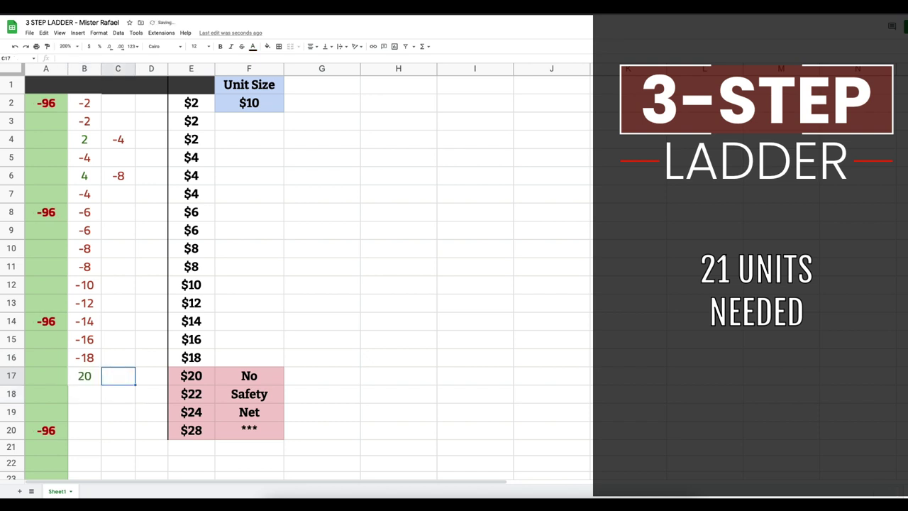
type("40")
key("Tab")
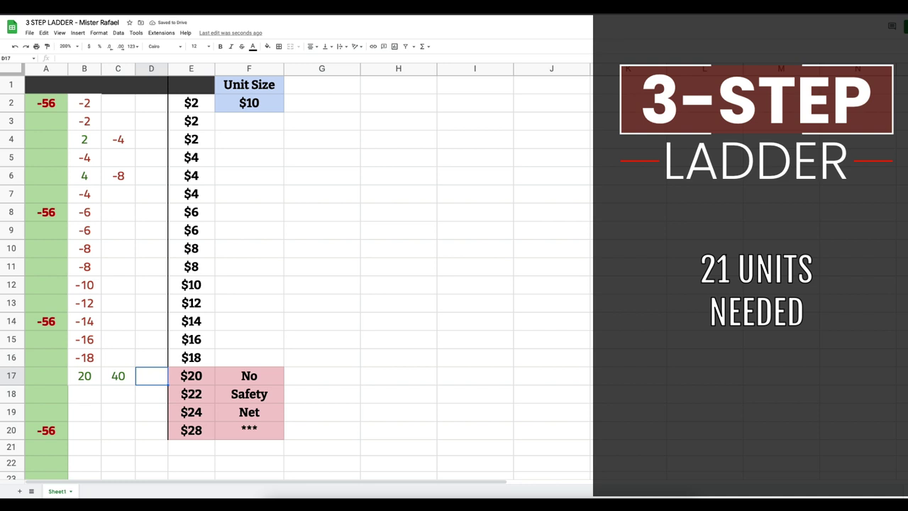
left_click(131, 379)
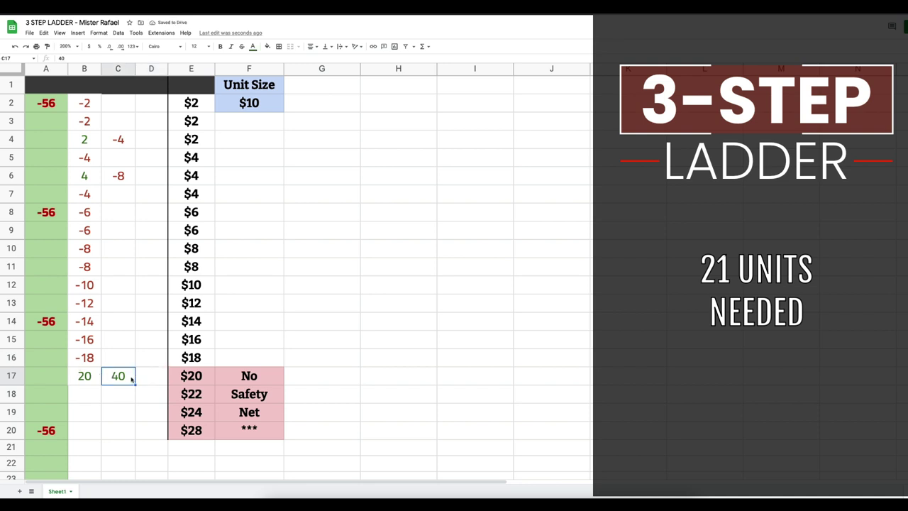
left_click(151, 378)
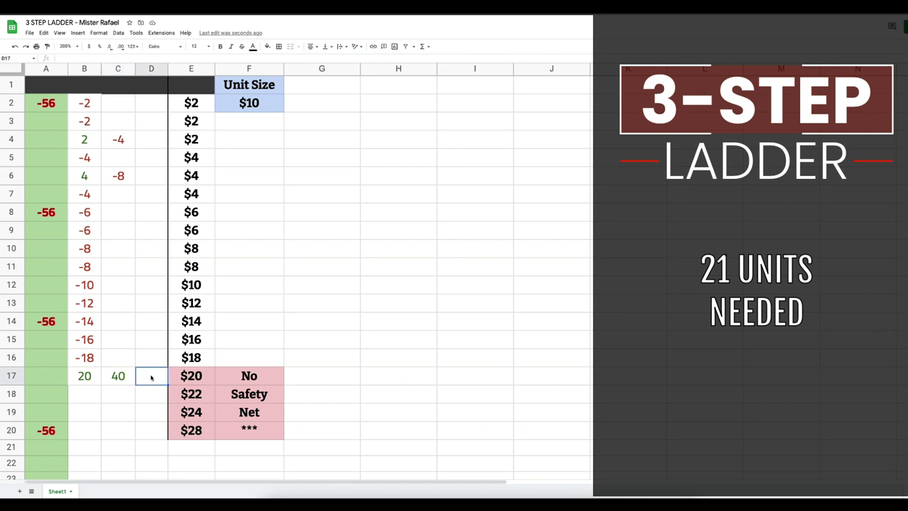
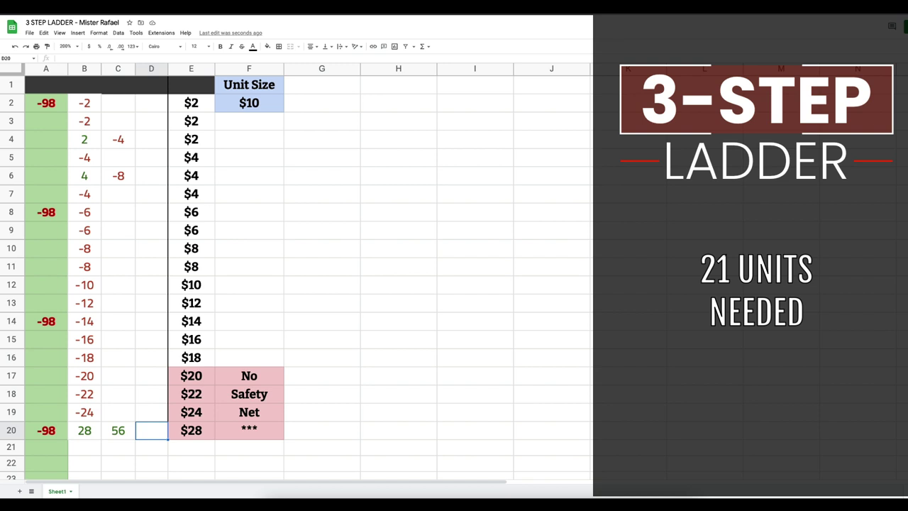
Step: Enter 112 as the winning third bet of the $28 level in D20
type("112")
key("Return")
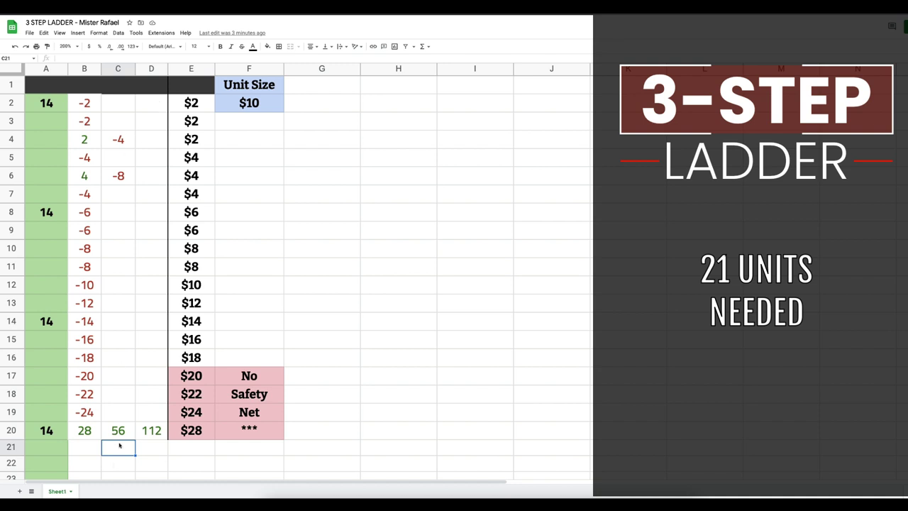
Step: Clear all bet entries in B3:D20 to restart the ladder after the first bet
left_click_drag(161, 432, 87, 124)
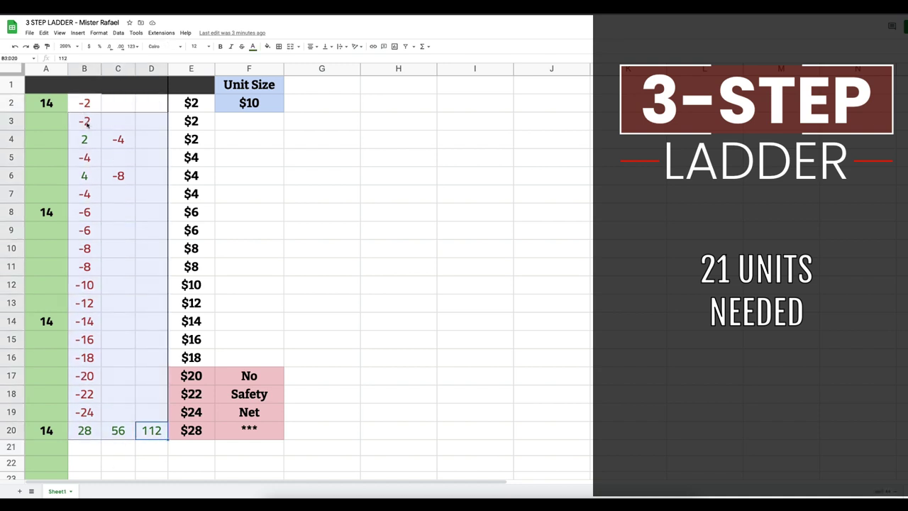
key("Delete")
left_click(90, 122)
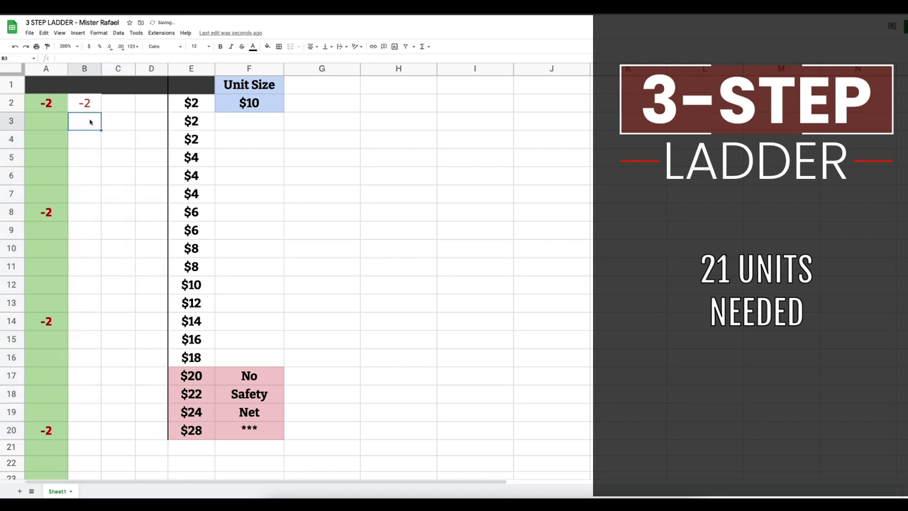
Step: Record a win of 2 in B3 and a second-bet loss of -4 in C3
left_click(90, 108)
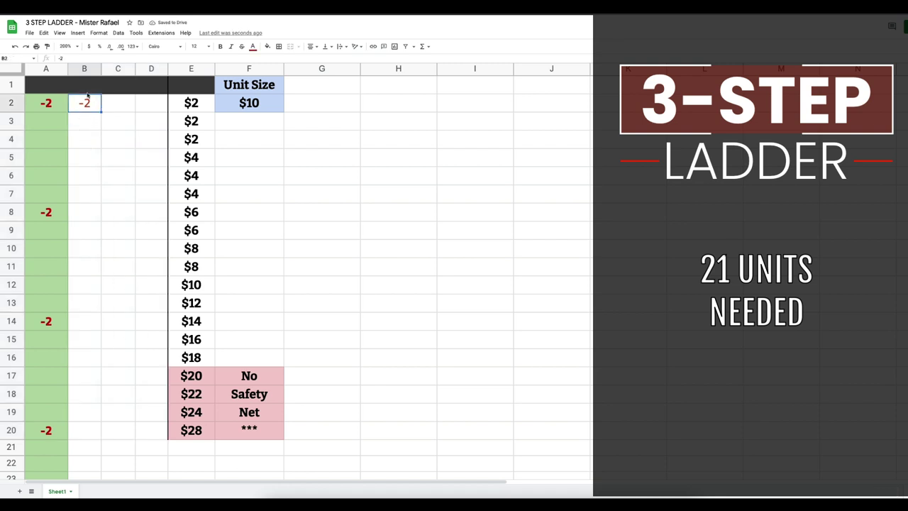
left_click(90, 124)
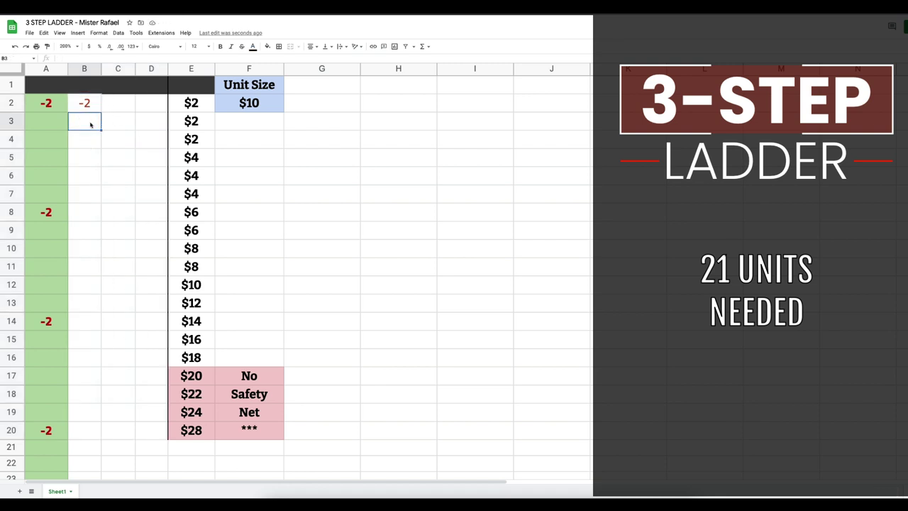
type("2")
key("Tab")
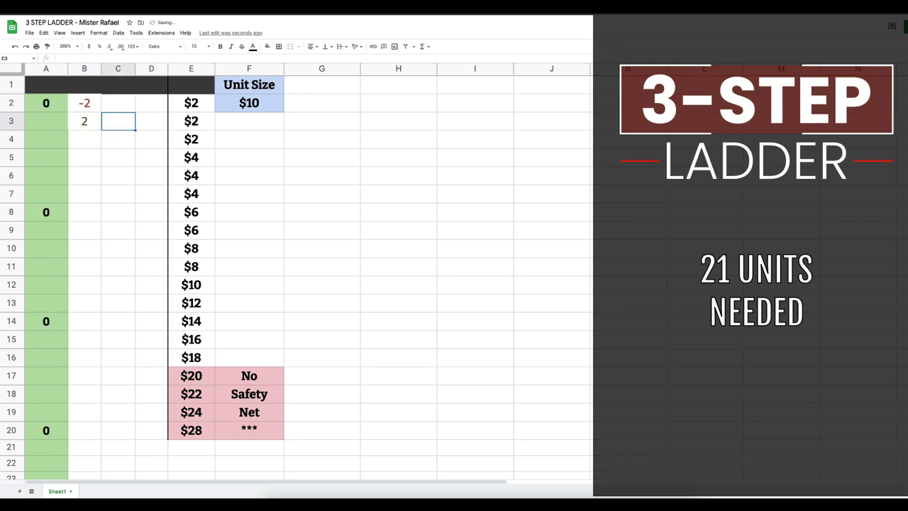
type("-4")
key("Return")
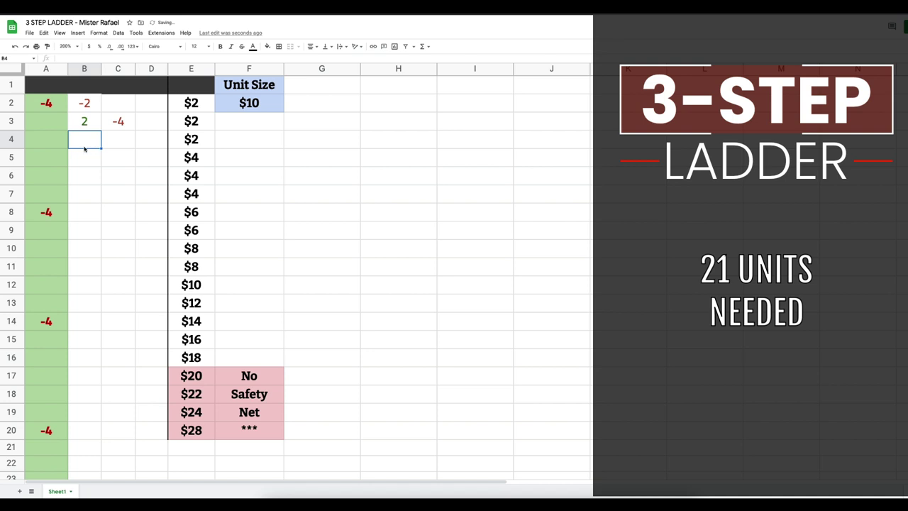
Step: Record 2 and -4 in B4:C4 for the third $2 level and a loss of -4 in B5
type("2")
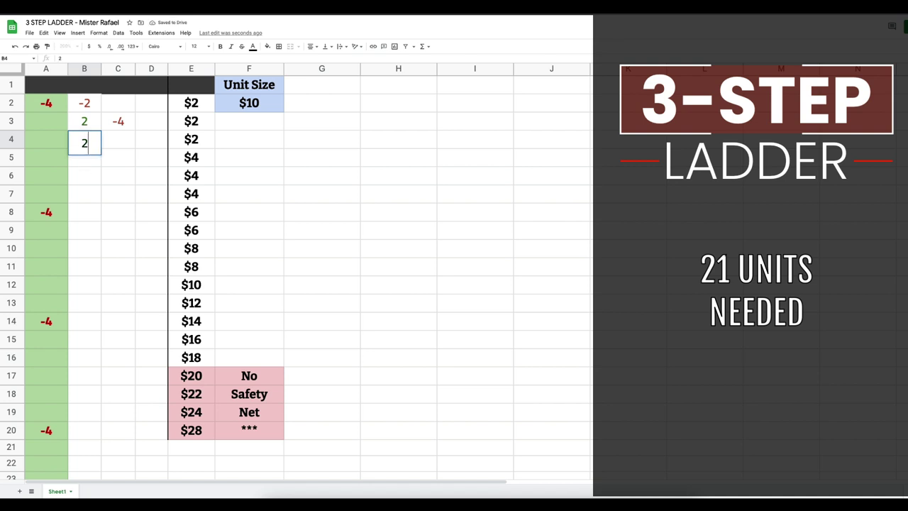
key("Tab")
type("-4")
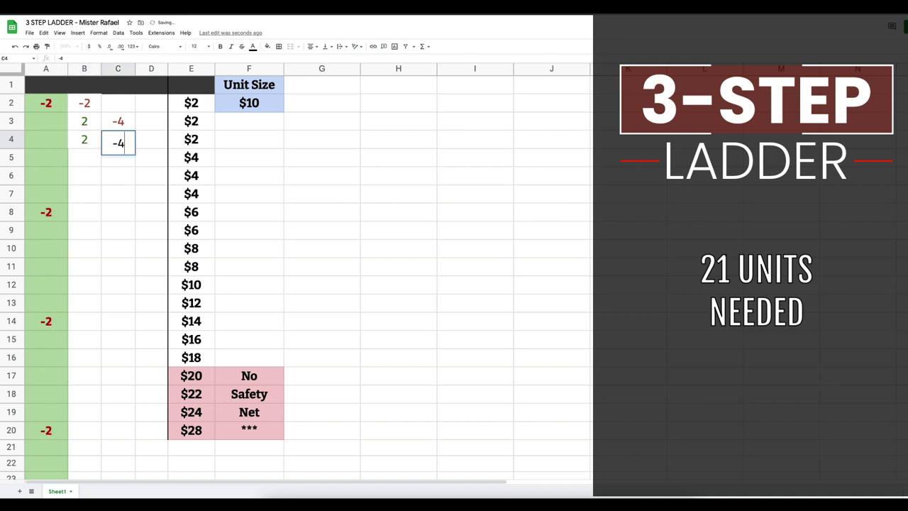
key("Return")
type("-4")
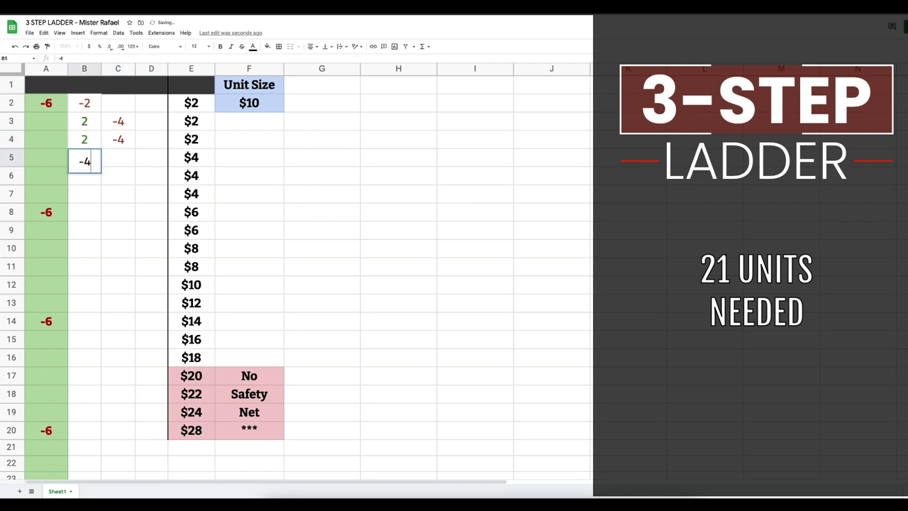
key("Return")
Step: Enter a three-bet sequence of 4, 8 and -12 in B6:D6
type("4")
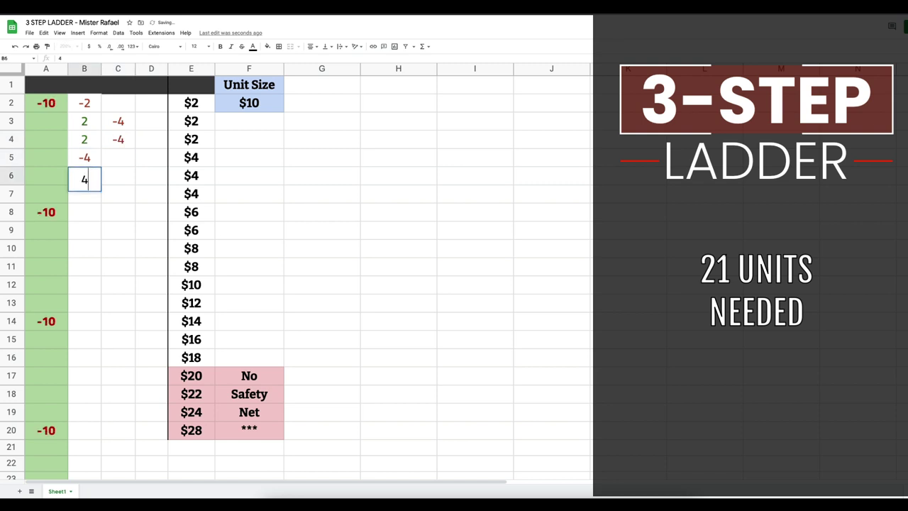
key("Tab")
type("8")
key("Tab")
type("-12")
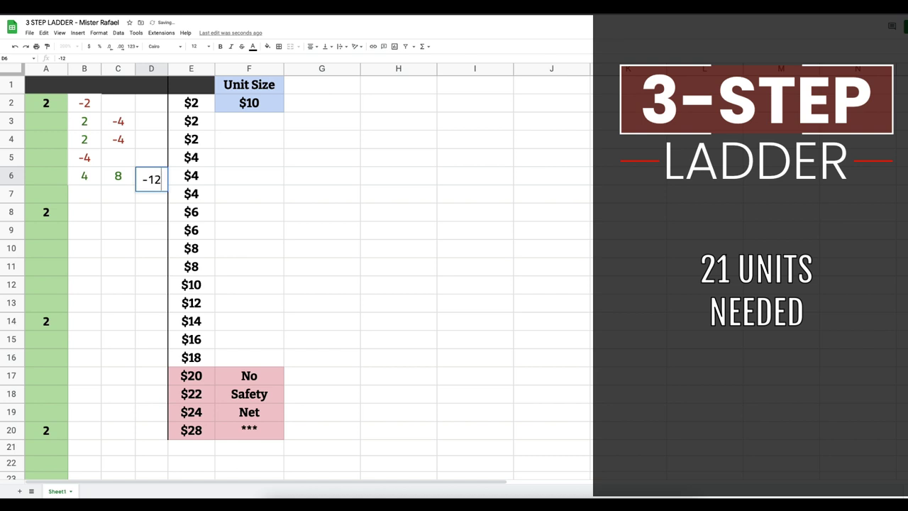
key("Return")
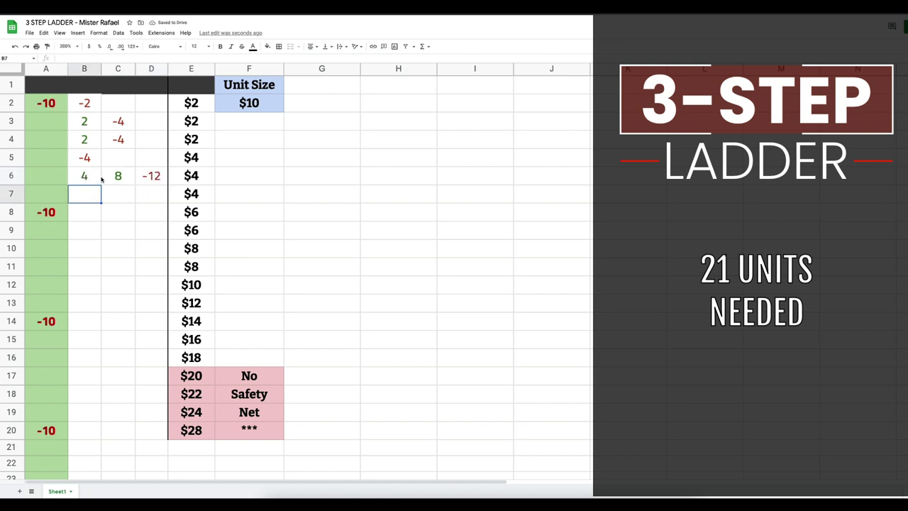
Step: Clear B6:D6 and record a first-bet loss of -4 in B6 instead
left_click_drag(156, 179, 92, 180)
key("Delete")
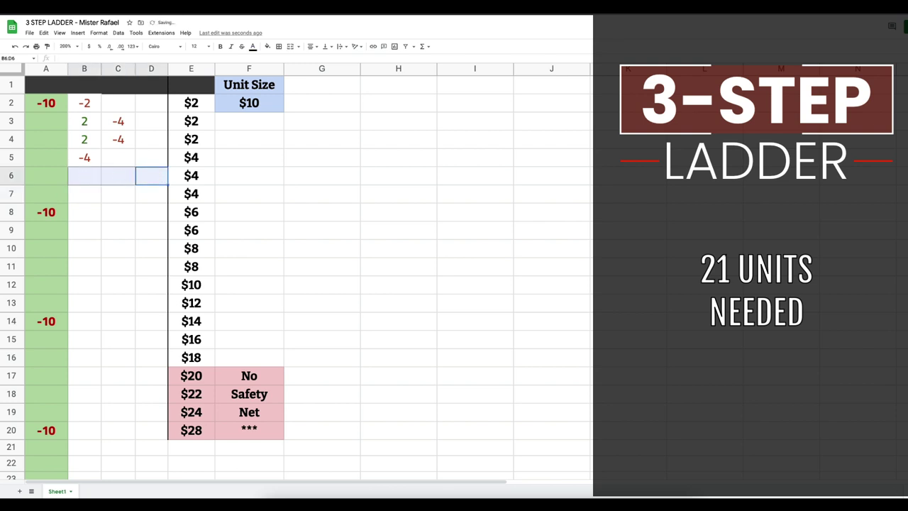
left_click(98, 177)
type("-4")
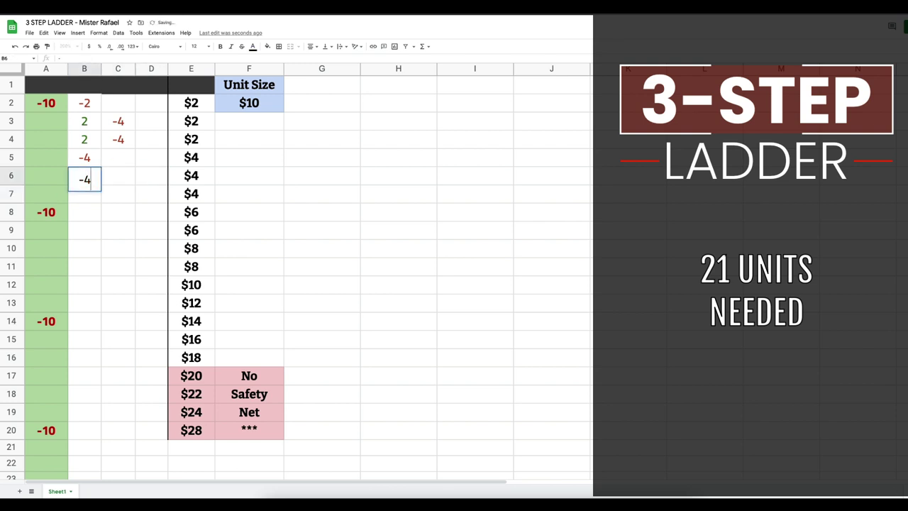
key("Tab")
Step: Record a win of 4 in B7 and a second-bet loss of -8 in C7
left_click(85, 198)
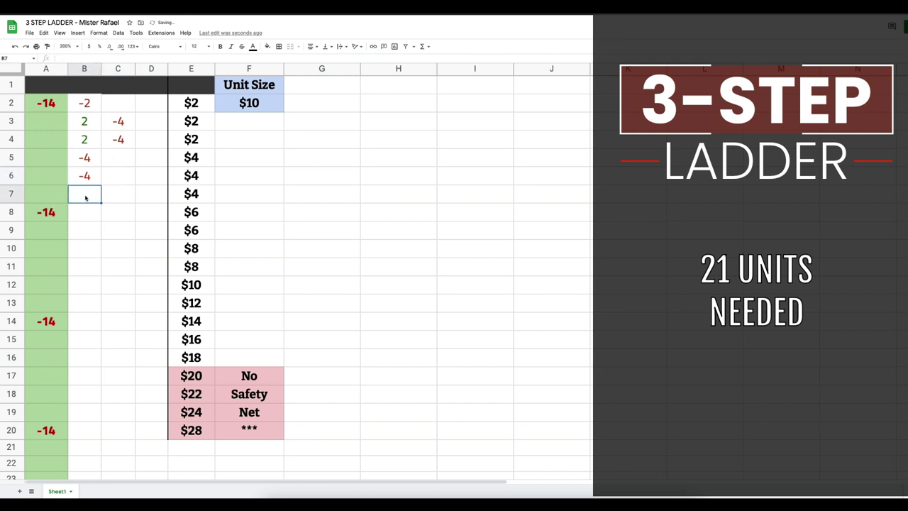
type("4")
key("Tab")
type("-")
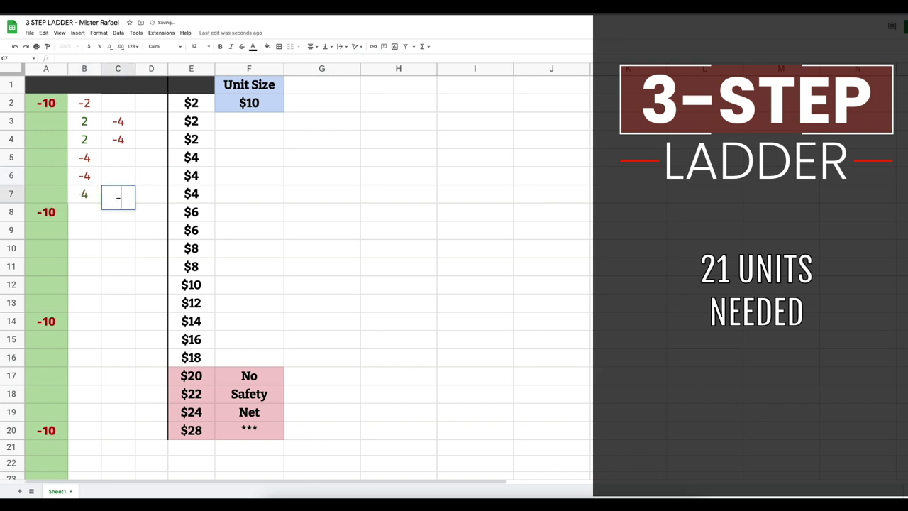
type("8")
key("Return")
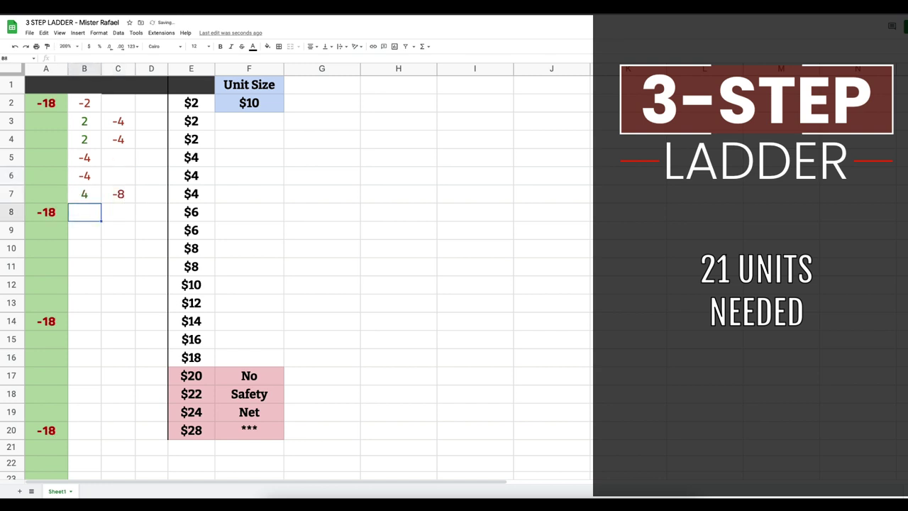
Step: Enter a three-bet sequence of 6, 12 and -18 for the first $6 level in B8:D8
type("6")
key("Tab")
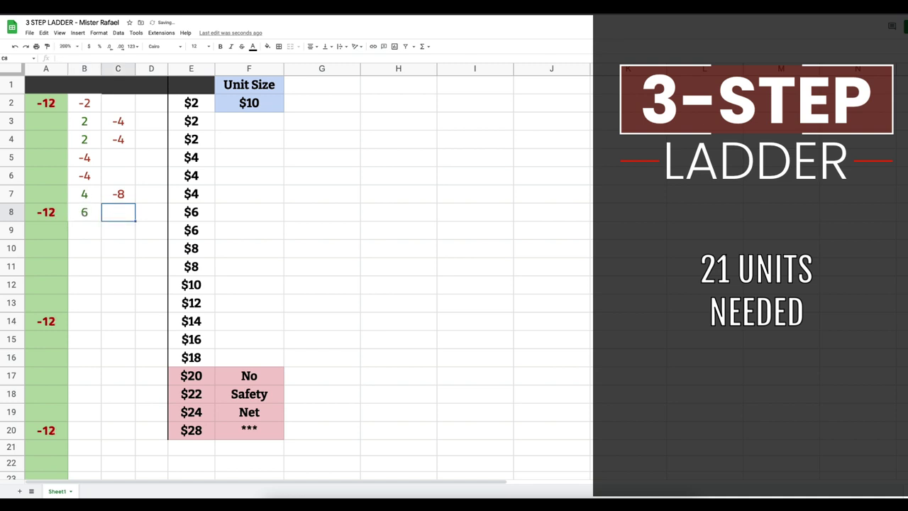
type("12")
key("Tab")
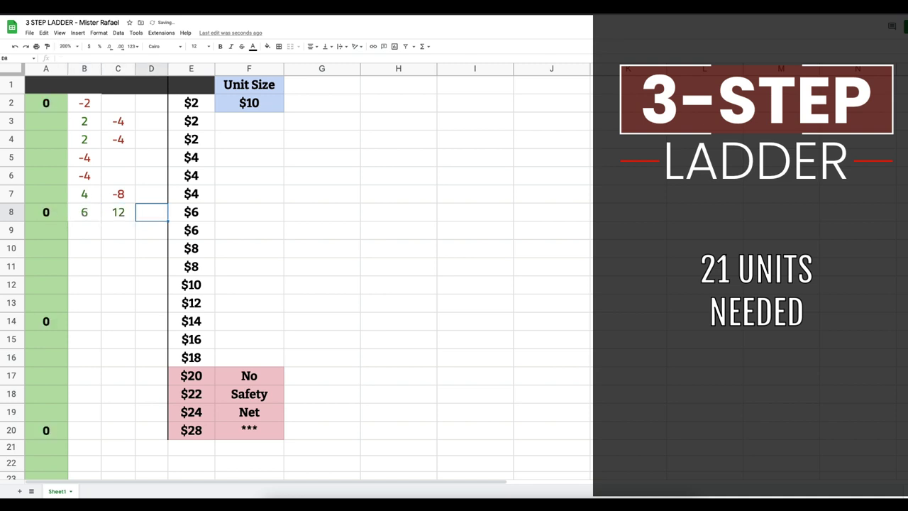
type("-18")
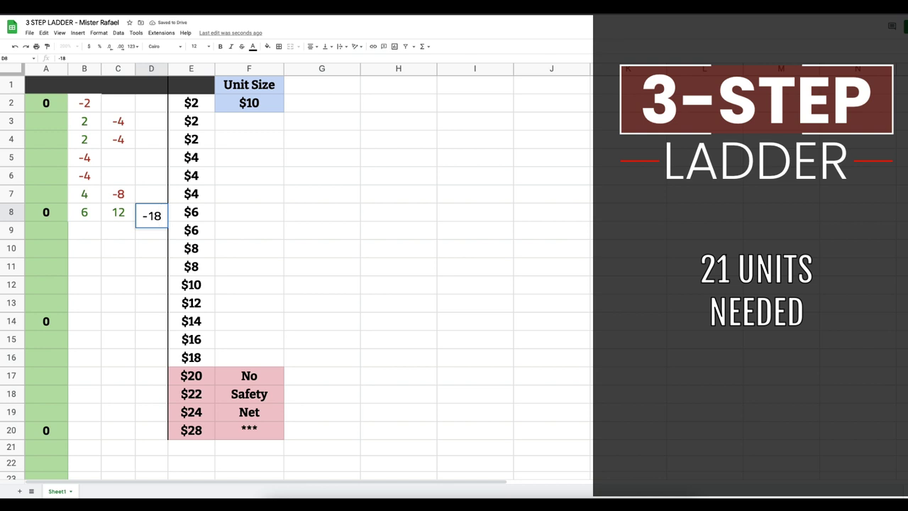
key("Return")
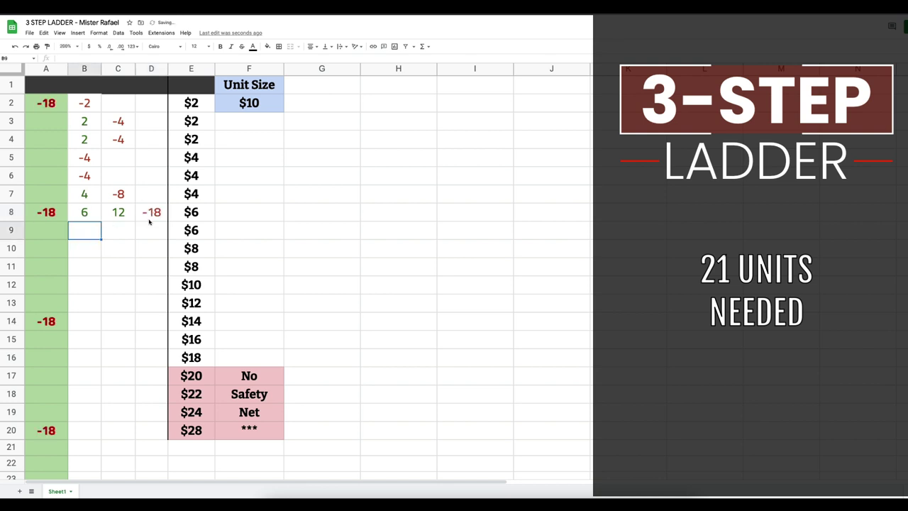
Step: Clear the three-bet sequence from B8:D8 and return to B8
left_click_drag(155, 216, 84, 212)
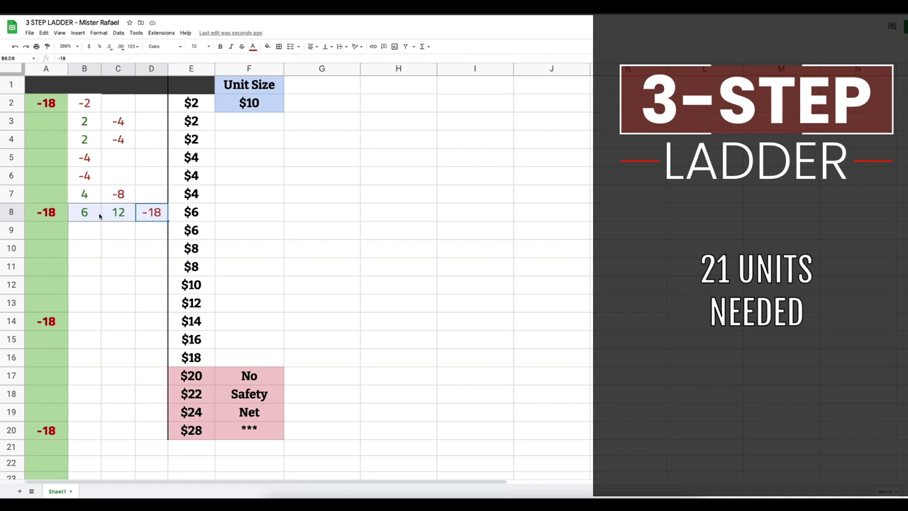
key("Delete")
left_click(85, 216)
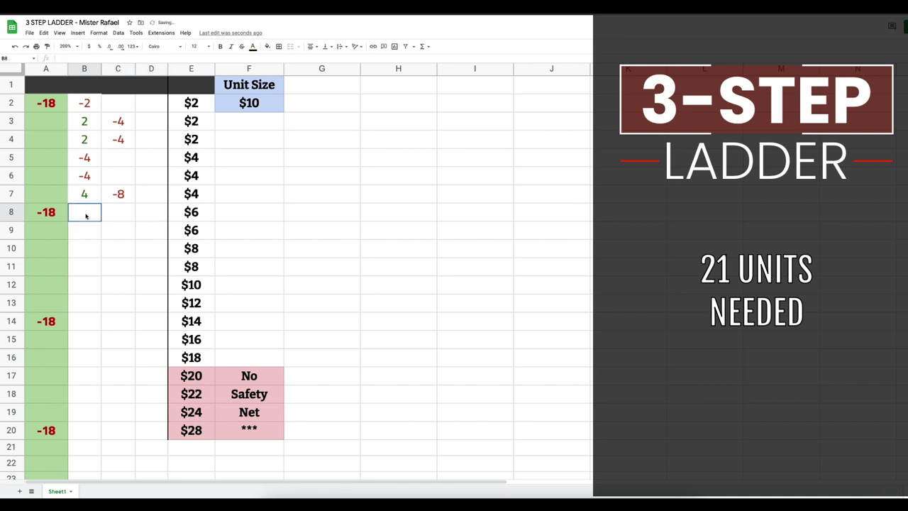
Step: Record a win of 6 in B8 with a second-bet loss of -12 in C8, and a first-bet loss of -6 in B9
type("6")
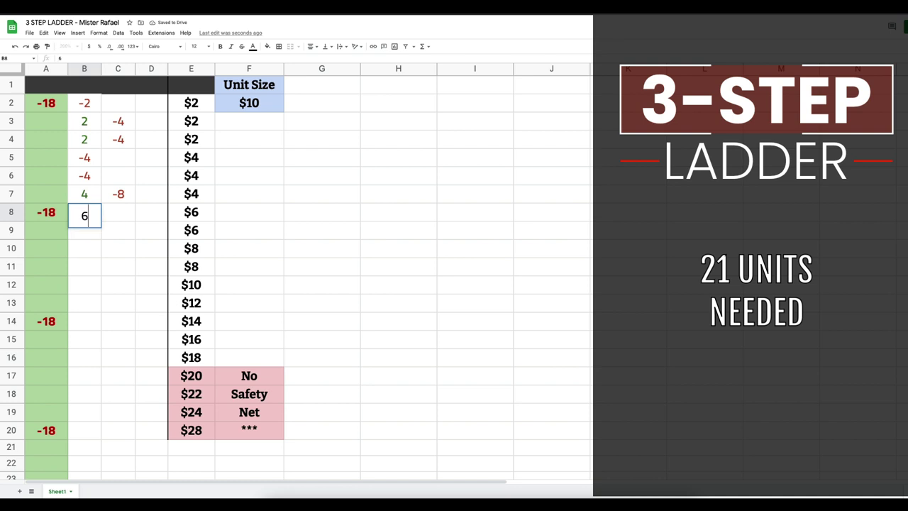
key("Tab")
type("-12")
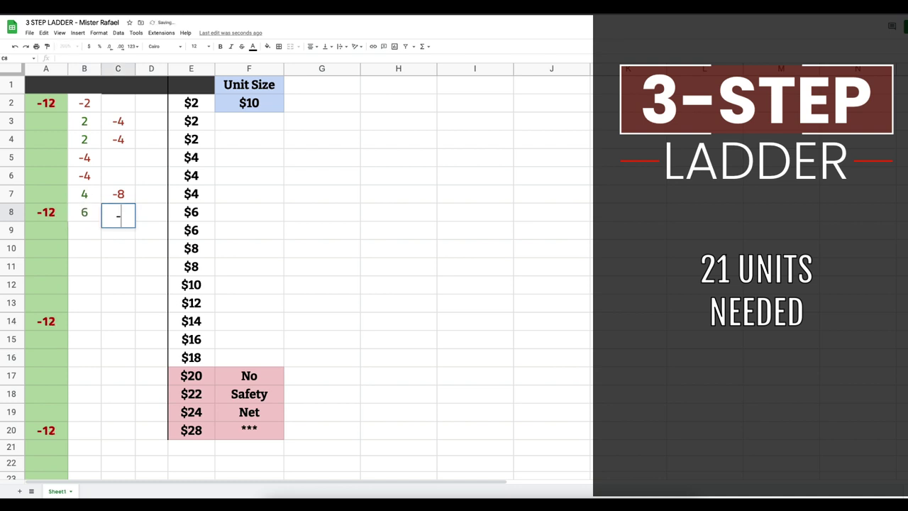
key("Return")
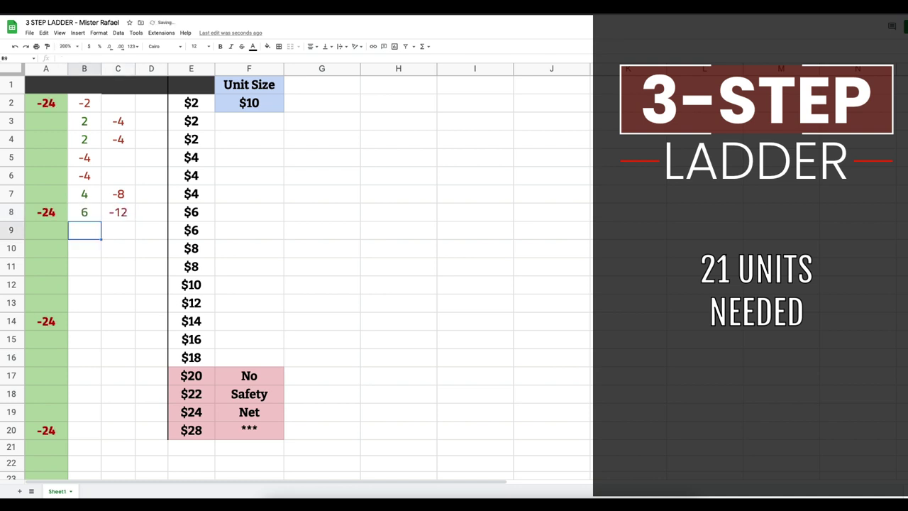
type("-6")
key("Return")
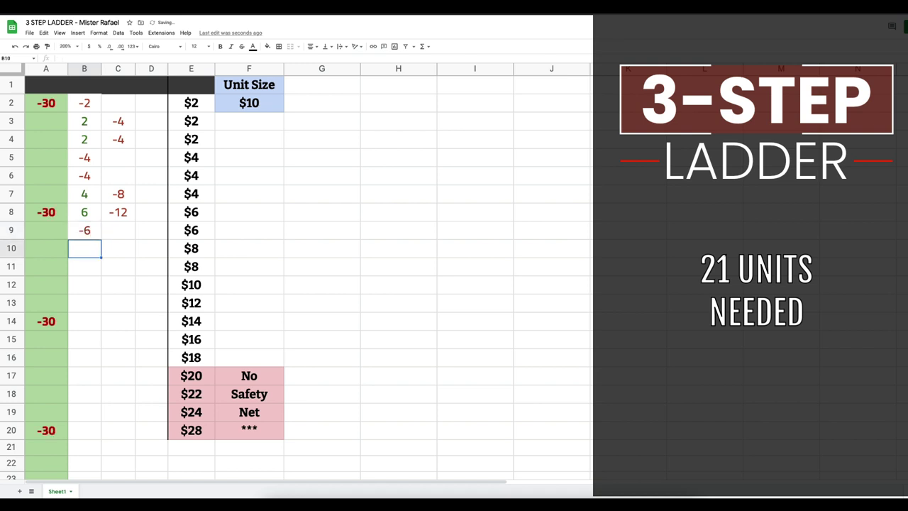
Step: For the $8 levels, record a first-bet loss of -8 in B10, a win of 8 in B11 and a second-bet loss of -16 in C11
type("-8")
key("Return")
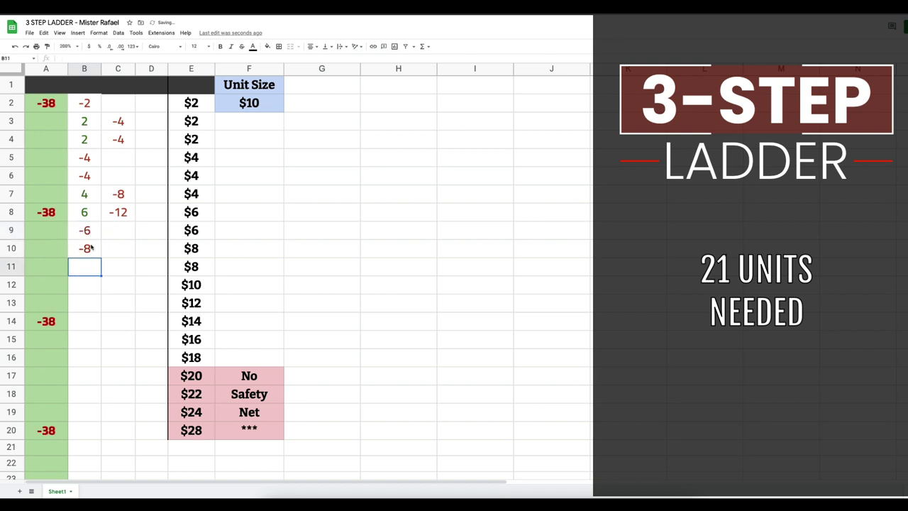
type("8")
key("Tab")
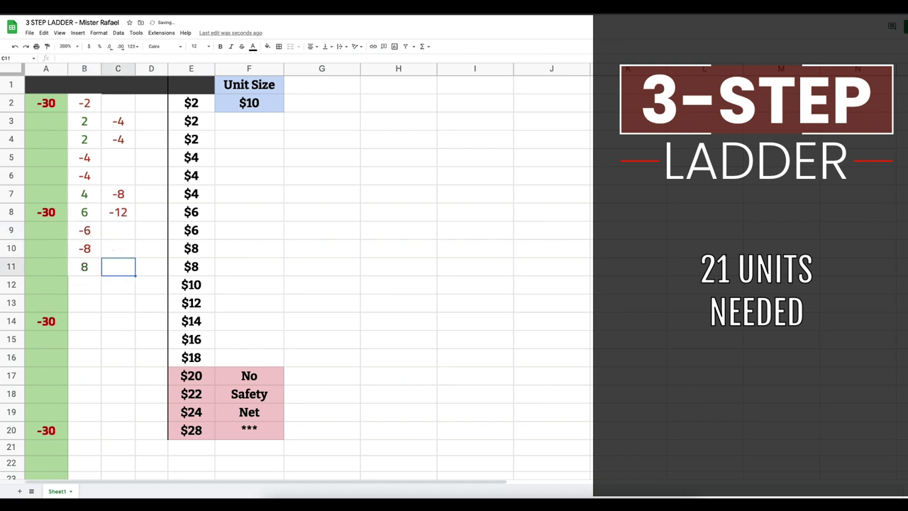
type("-16")
key("Return")
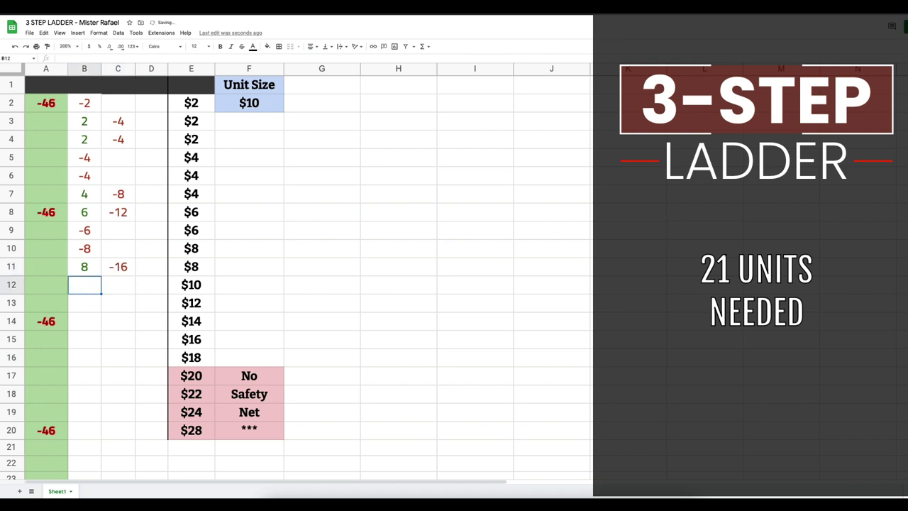
Step: Enter a three-bet sequence of 10, 20 and -30 for the $10 level in B12:D12
type("10")
key("Tab")
type("20")
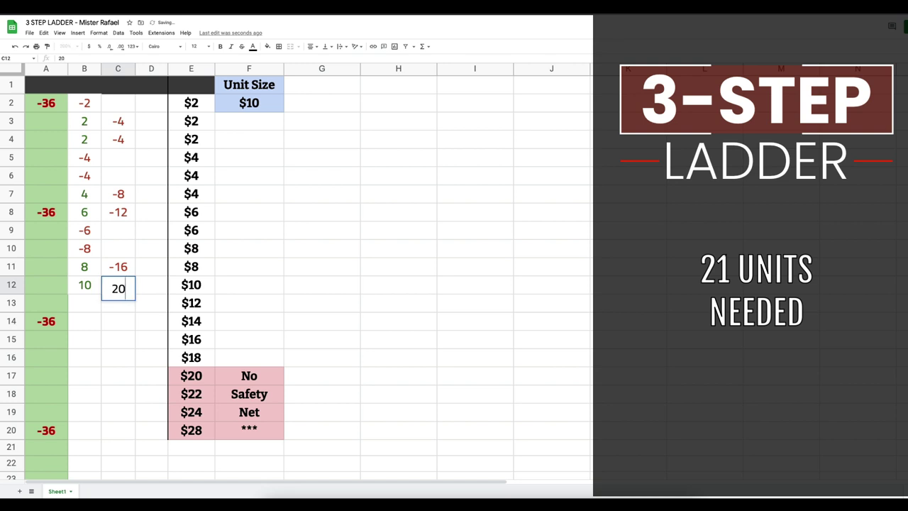
key("Tab")
type("-30")
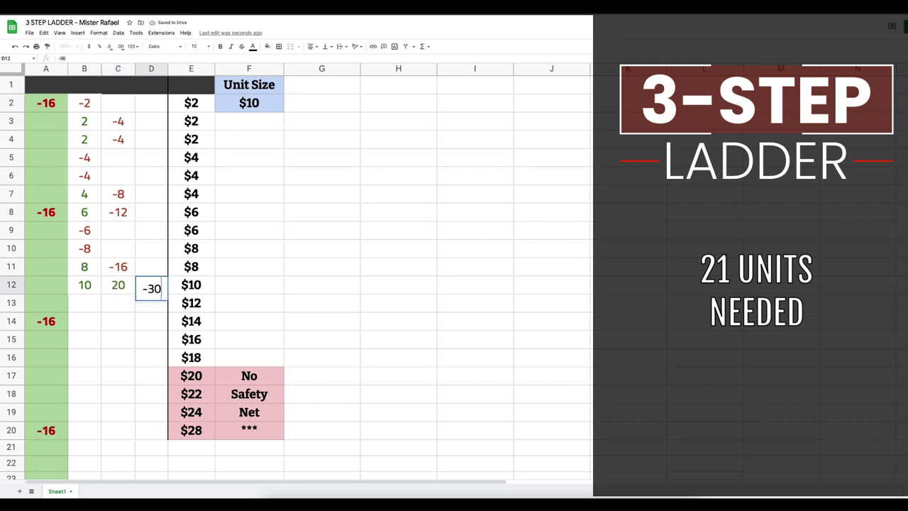
key("Return")
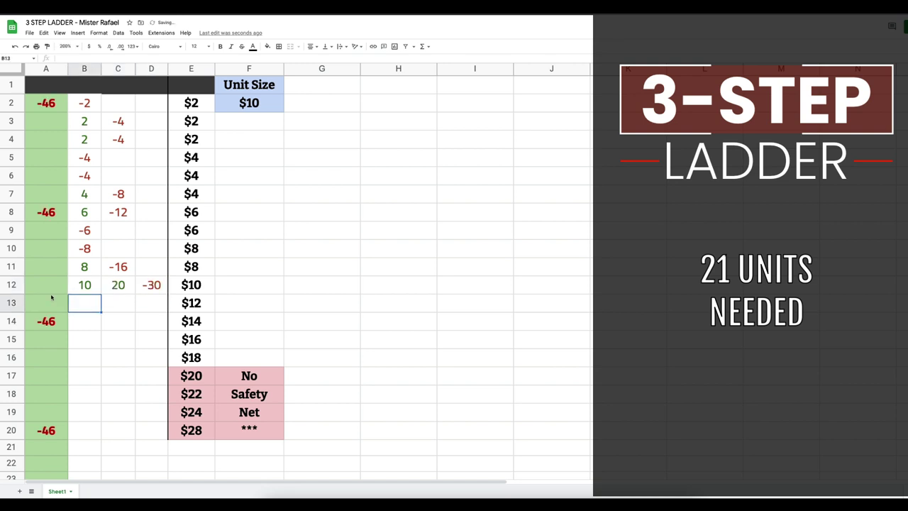
Step: Clear B12:D12 and record a win of 10 in B12 and a second-bet loss of -20 in C12 instead
left_click_drag(155, 290, 90, 286)
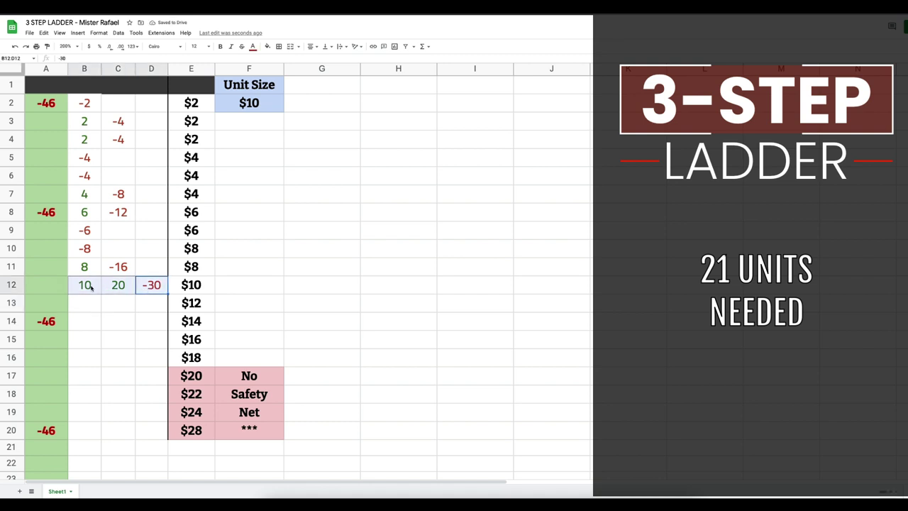
key("Delete")
left_click(91, 287)
type("10")
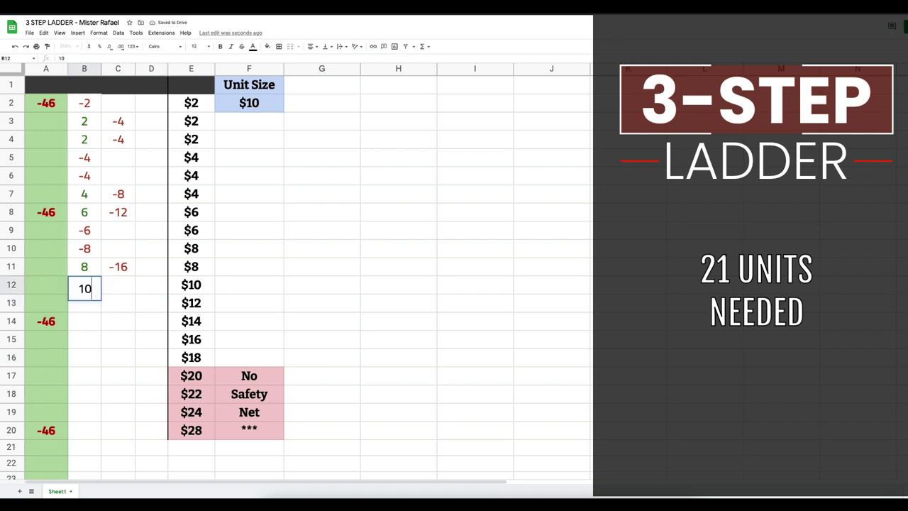
key("Tab")
type("-20")
key("Return")
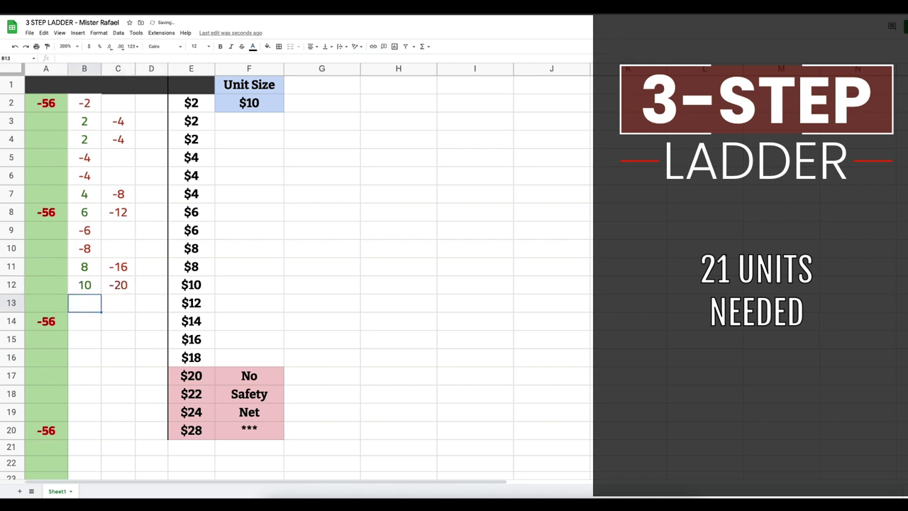
Step: Record three consecutive wins of 12, 24 and 36 for the $12 level in B13:D13
type("12")
key("Tab")
type("24")
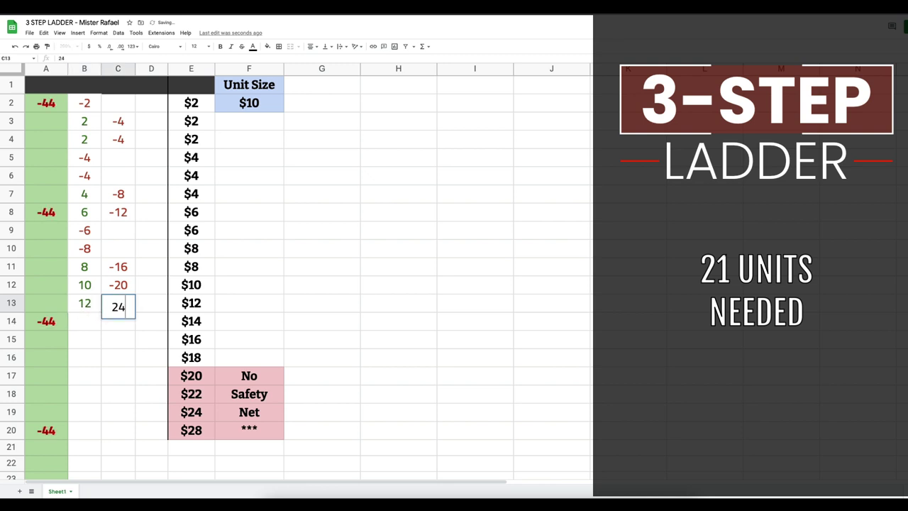
key("Tab")
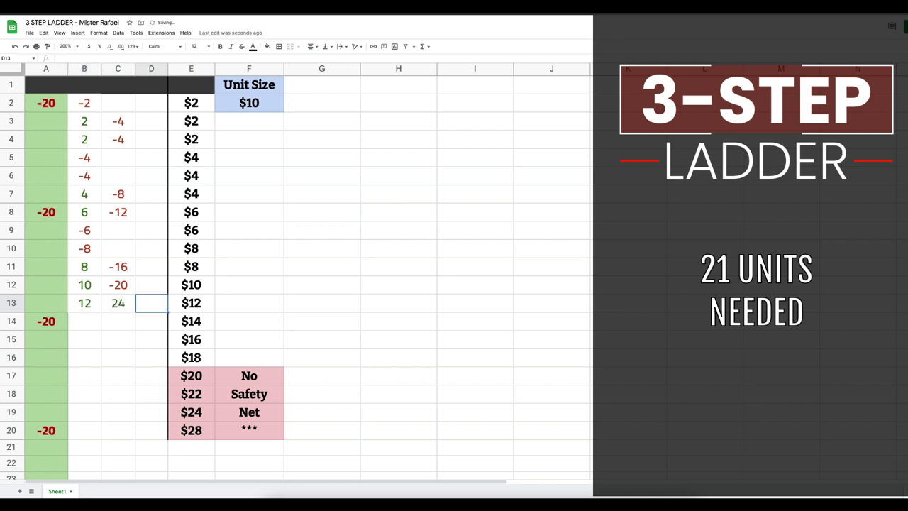
type("36")
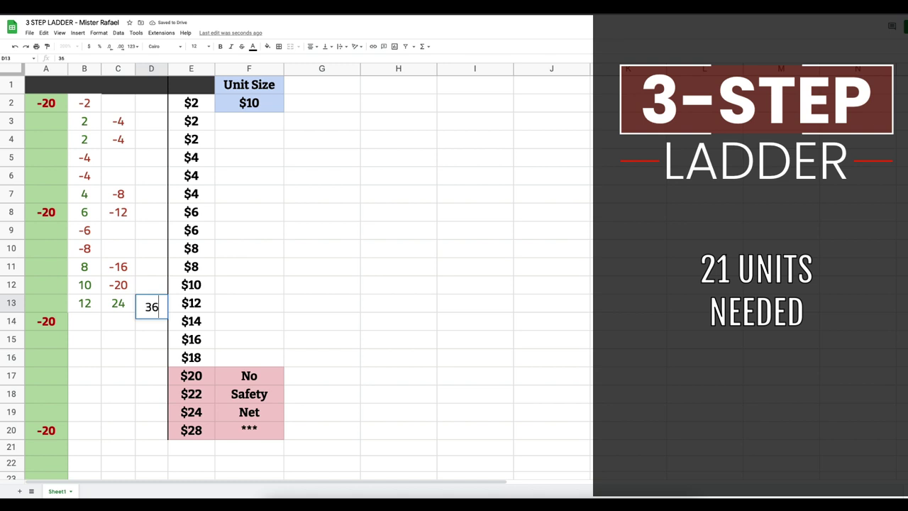
key("Return")
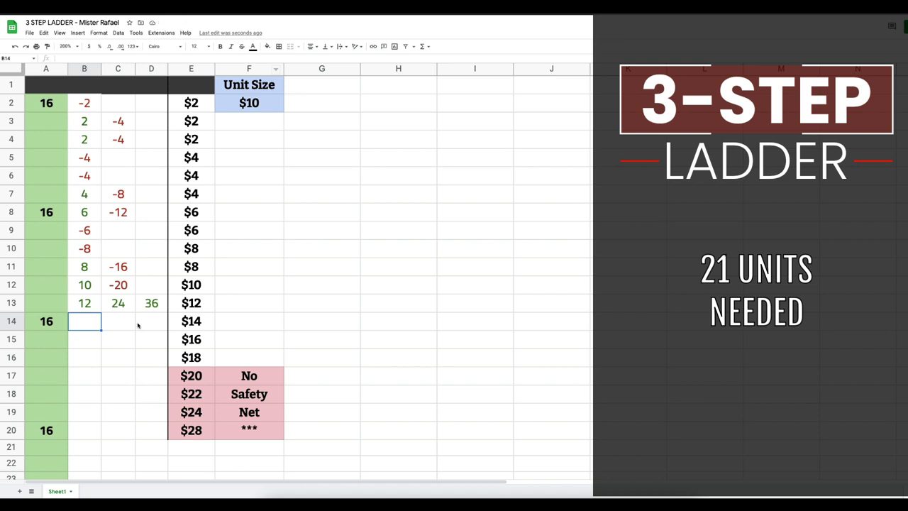
Step: Clear all recorded bets in B2:D13 and return to B2 for a fresh example run
mouse_move(151, 303)
left_mouse_down()
mouse_move(84, 305)
mouse_move(83, 105)
left_mouse_up()
key("Delete")
left_click(84, 104)
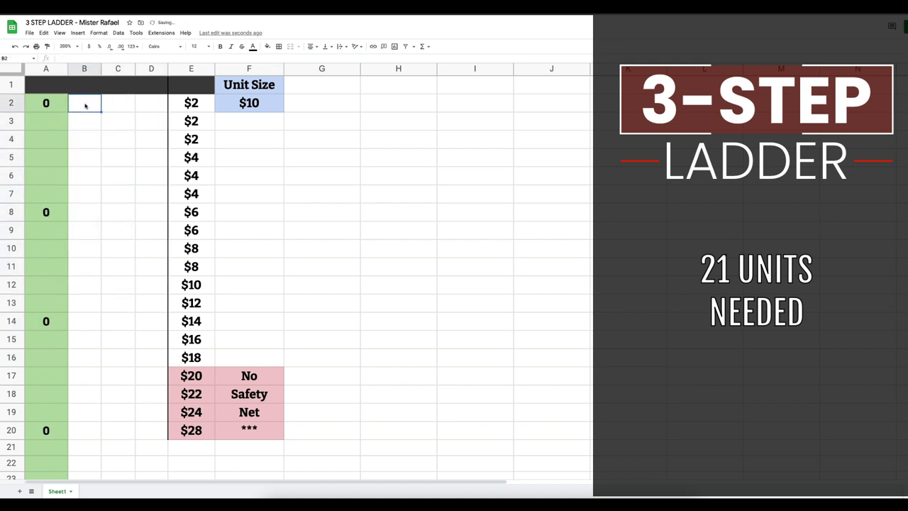